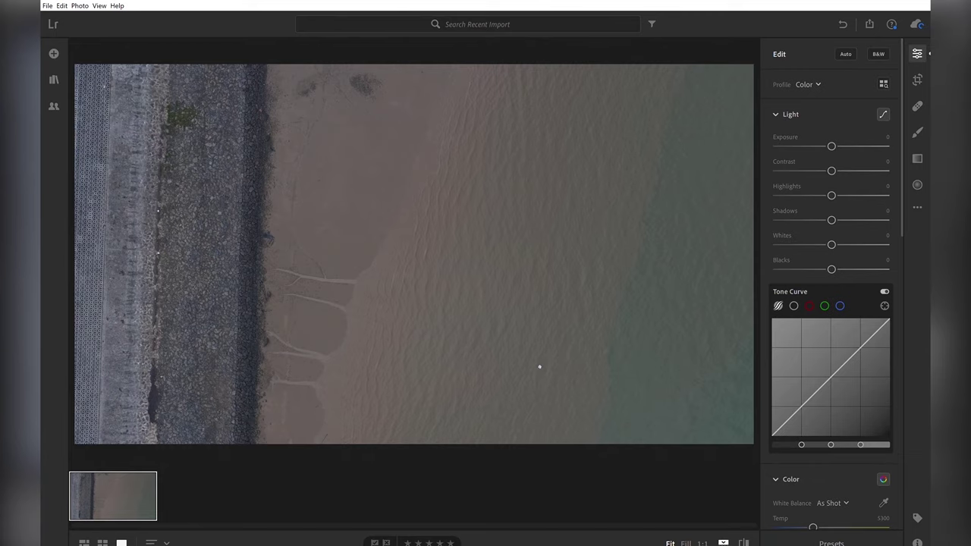
Zoom the beach photo to 1:1 and pan left to inspect the shoreline
{"action": "left_click", "coordinate": [539, 367]}
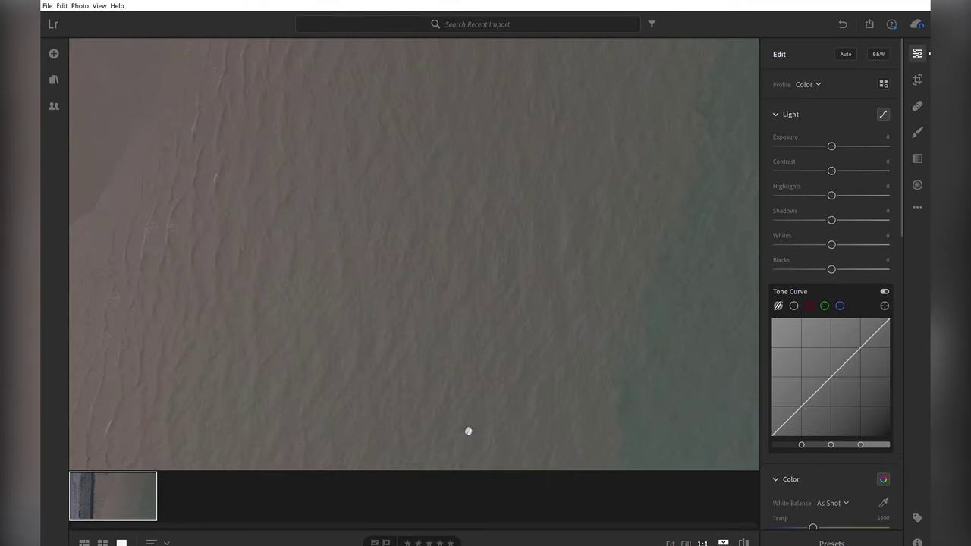
{"action": "mouse_move", "coordinate": [468, 431]}
{"action": "left_mouse_down"}
{"action": "mouse_move", "coordinate": [591, 410]}
{"action": "mouse_move", "coordinate": [587, 342]}
{"action": "mouse_move", "coordinate": [549, 321]}
{"action": "mouse_move", "coordinate": [688, 336]}
{"action": "mouse_move", "coordinate": [817, 418]}
{"action": "left_mouse_up"}
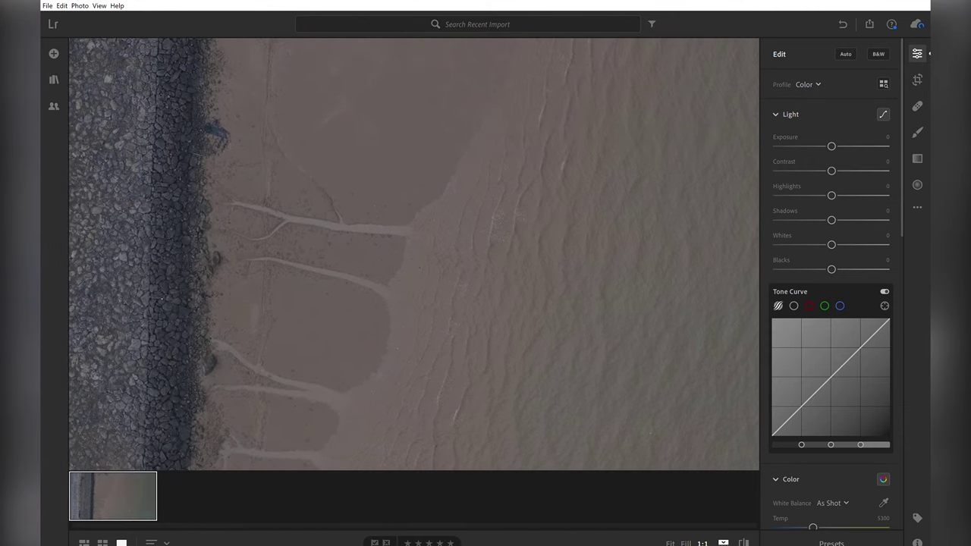
{"action": "scroll", "coordinate": [511, 340], "scroll_direction": "down", "scroll_amount": 3}
{"action": "scroll", "coordinate": [511, 341], "scroll_direction": "down", "scroll_amount": 2}
{"action": "scroll", "coordinate": [553, 396], "scroll_direction": "up", "scroll_amount": 4}
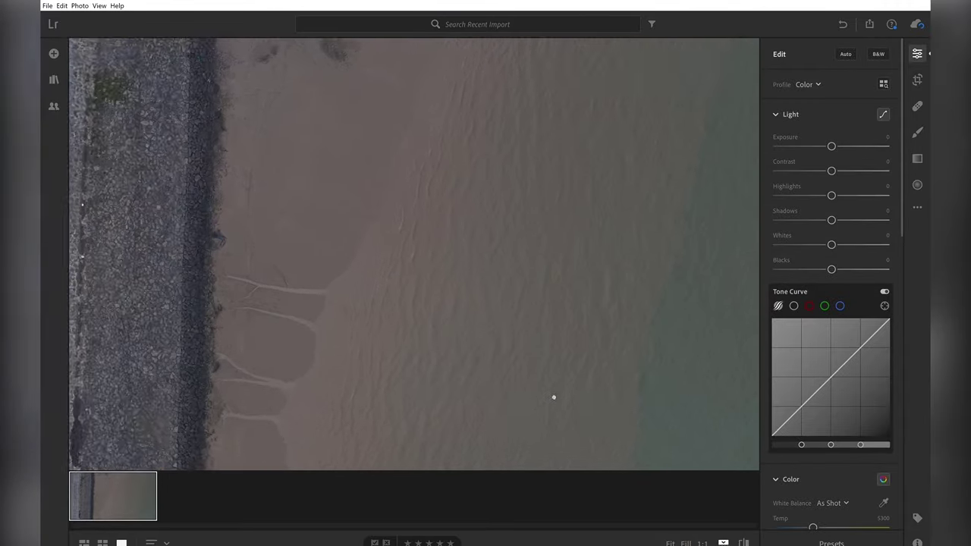
{"action": "scroll", "coordinate": [570, 371], "scroll_direction": "down", "scroll_amount": 1}
{"action": "scroll", "coordinate": [569, 371], "scroll_direction": "down", "scroll_amount": 1}
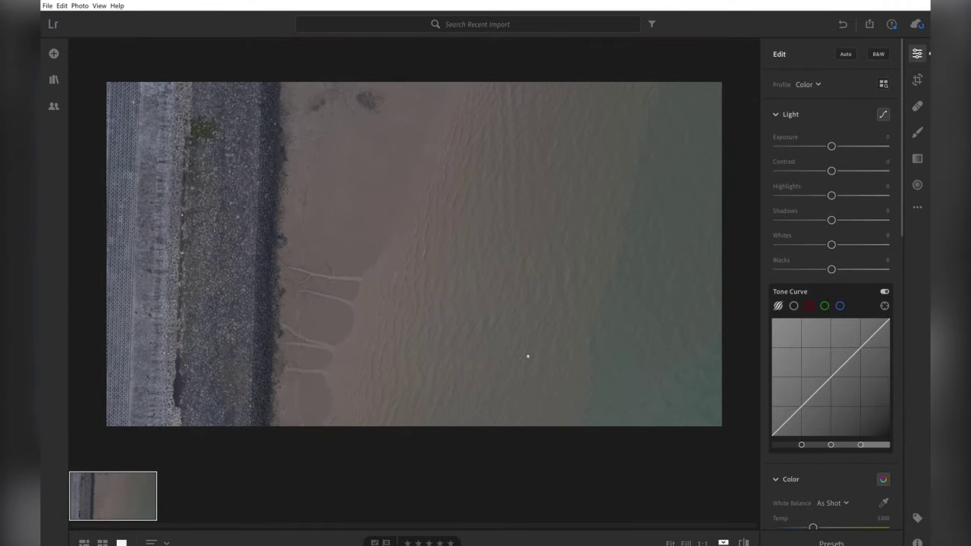
Set Exposure +0.55, Contrast +83, Highlights −11, Shadows −20, Whites +12, Blacks −17
{"action": "left_click_drag", "start_coordinate": [832, 145], "coordinate": [877, 171]}
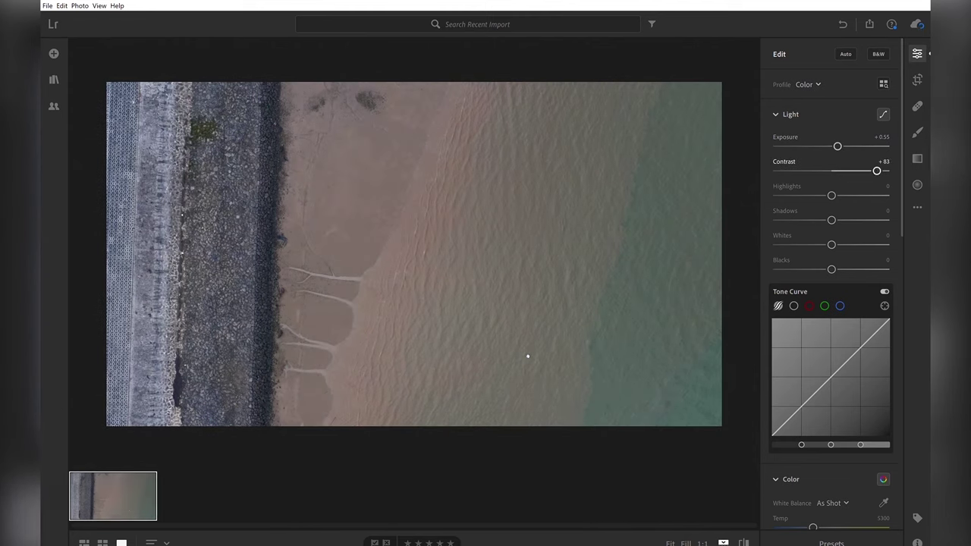
{"action": "left_click_drag", "start_coordinate": [832, 195], "coordinate": [820, 220]}
{"action": "mouse_move", "coordinate": [832, 270]}
{"action": "left_mouse_down"}
{"action": "mouse_move", "coordinate": [818, 269]}
{"action": "mouse_move", "coordinate": [838, 245]}
{"action": "left_mouse_up"}
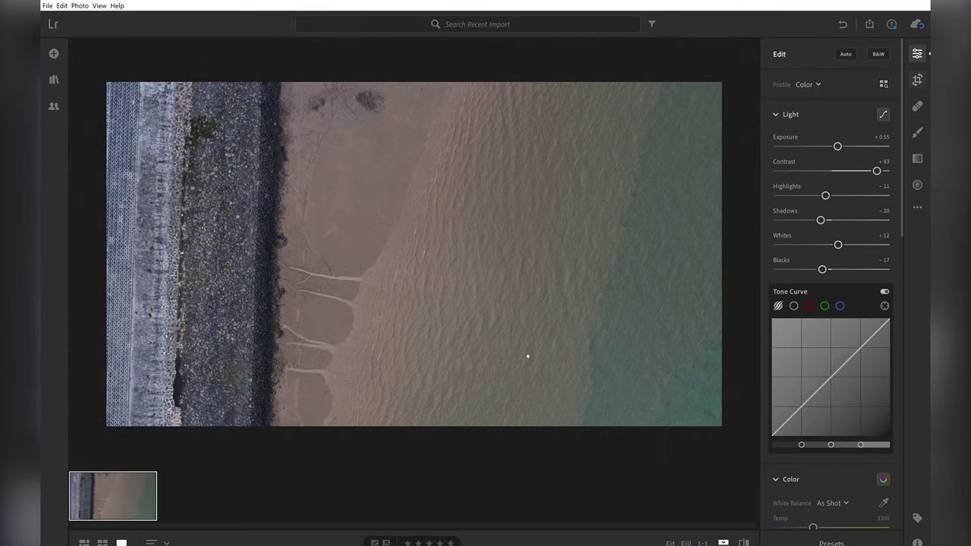
{"action": "key", "text": "c"}
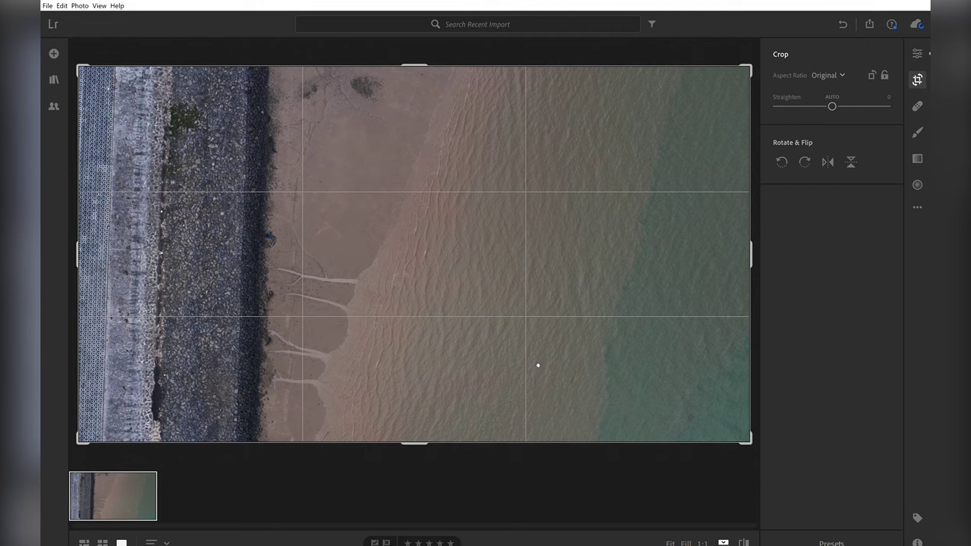
Rotate the photo to about −1.55 so the shoreline runs straight, and apply the crop
{"action": "left_click_drag", "start_coordinate": [538, 365], "coordinate": [541, 362]}
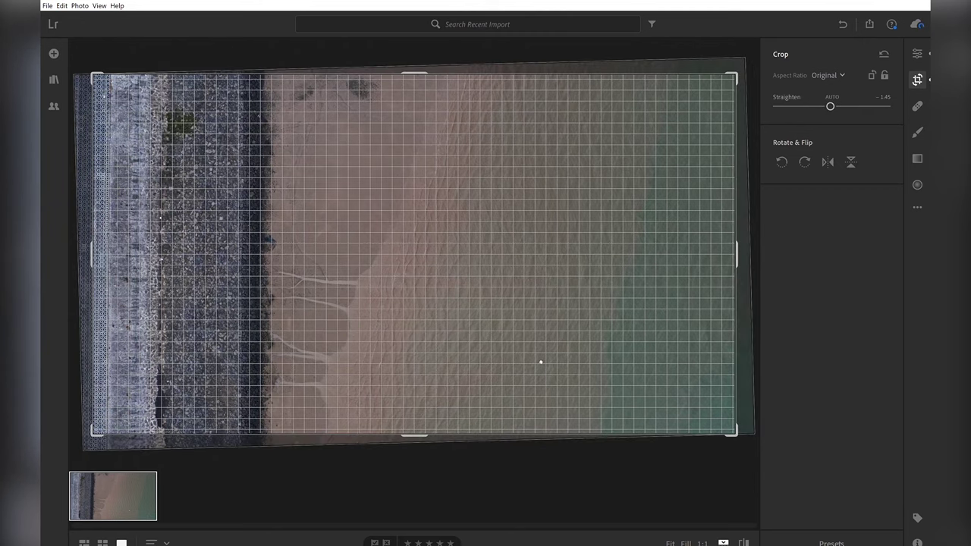
{"action": "left_click_drag", "start_coordinate": [541, 362], "coordinate": [542, 361]}
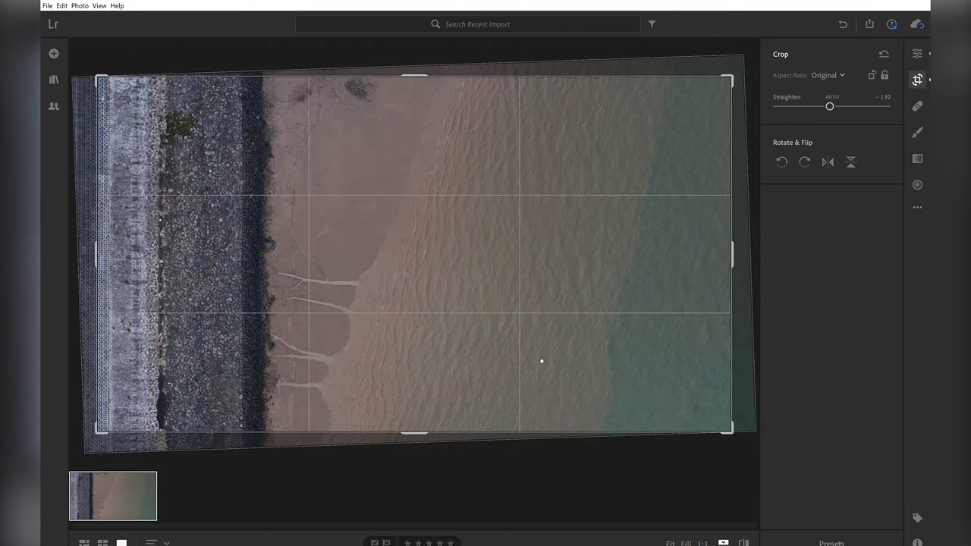
{"action": "key", "text": "Return"}
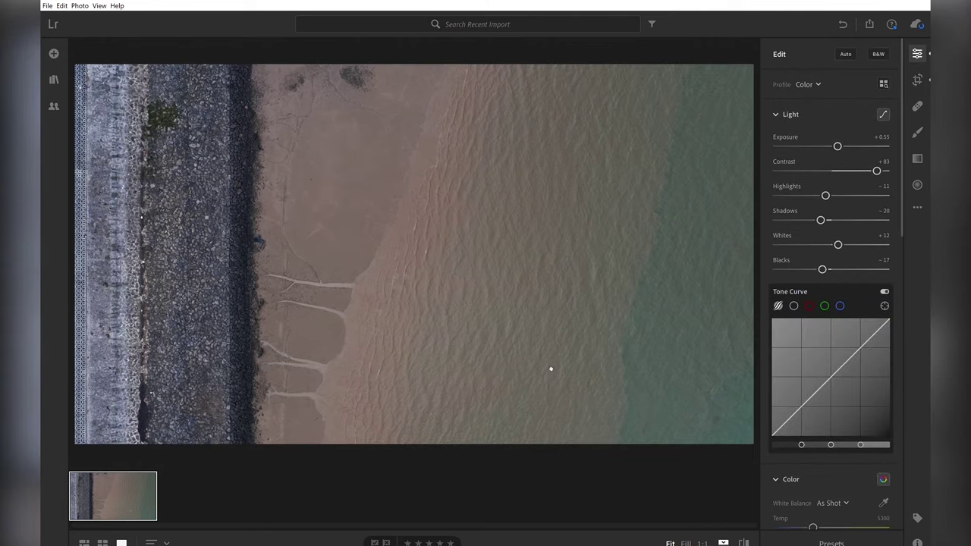
{"action": "key", "text": "ctrl+z"}
{"action": "key", "text": "c"}
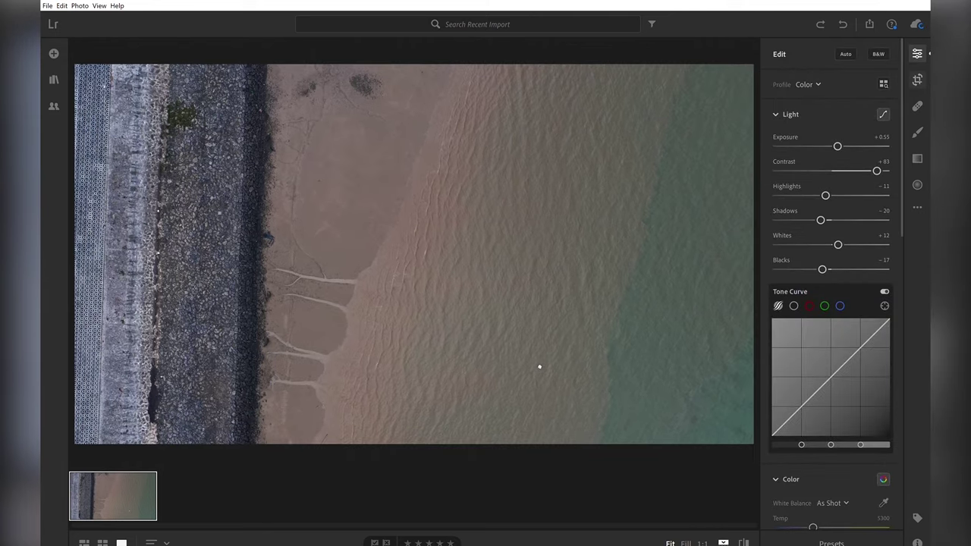
{"action": "key", "text": "shift+t"}
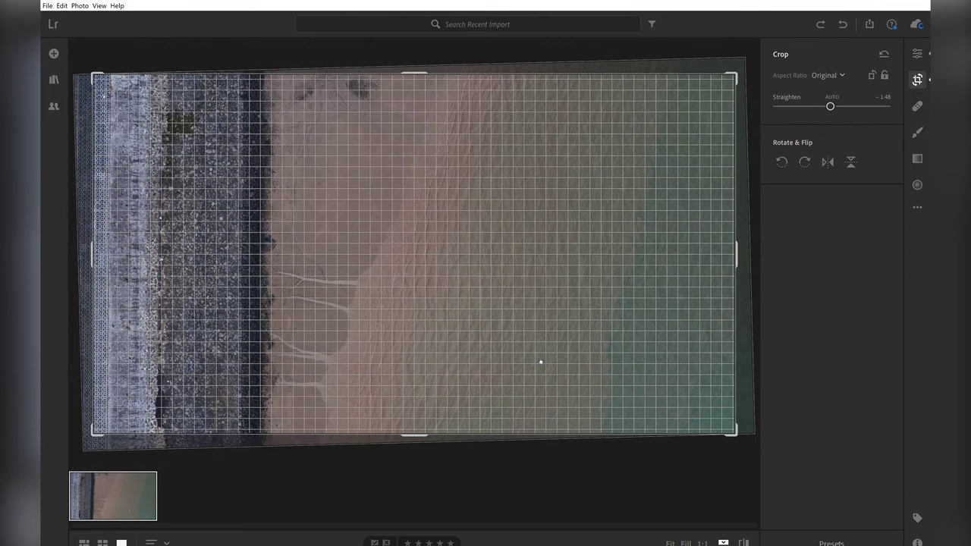
{"action": "key", "text": "Return"}
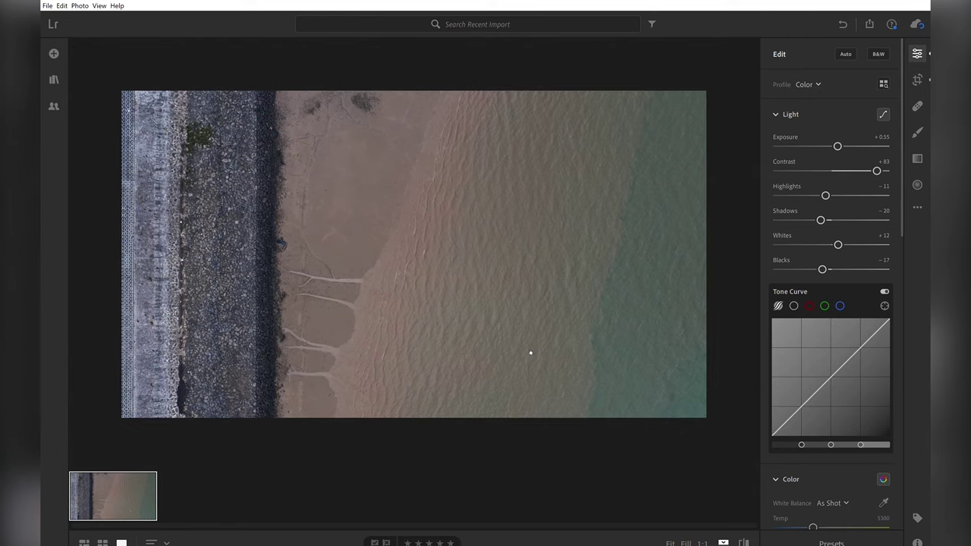
Recheck the −1.55 straighten in Crop, then darken Tone Curve Shadows to −20
{"action": "key", "text": "c"}
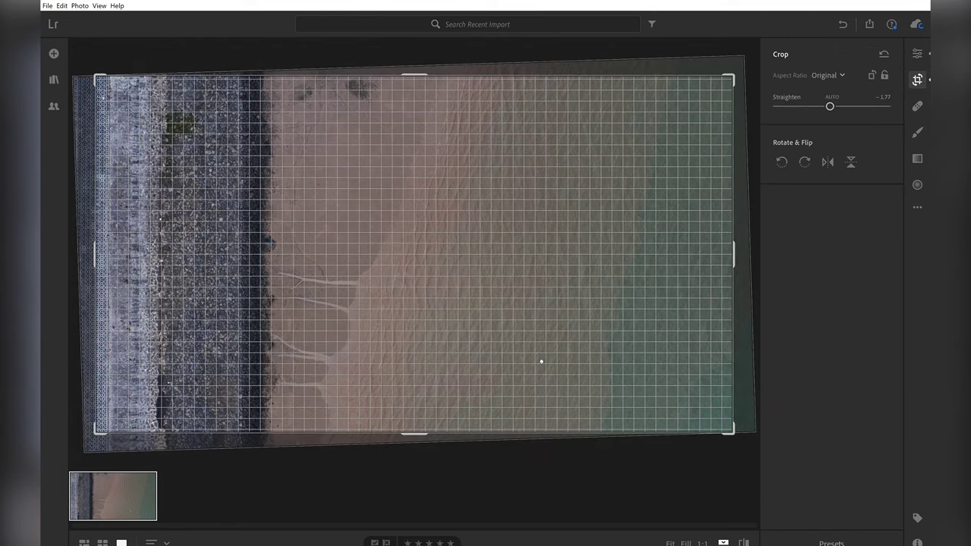
{"action": "key", "text": "Return"}
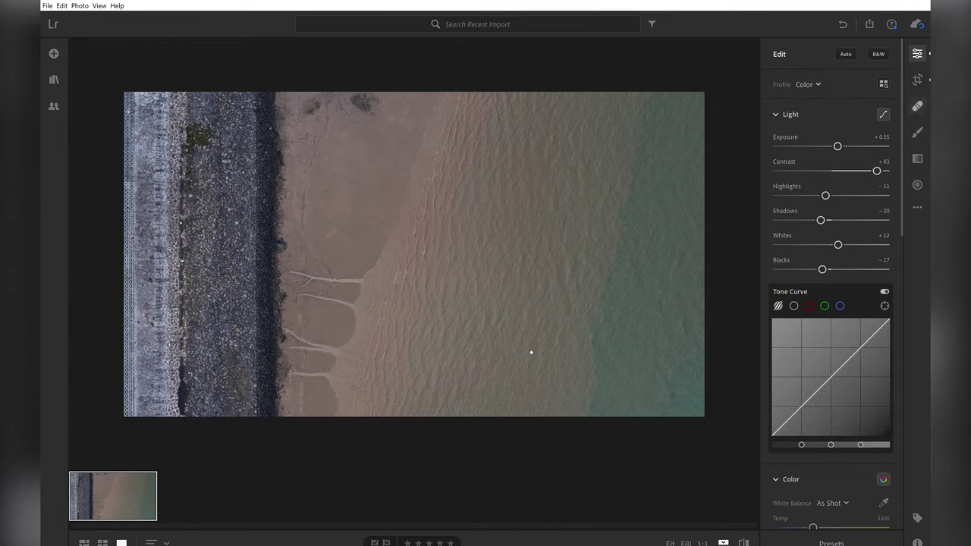
{"action": "key", "text": "c"}
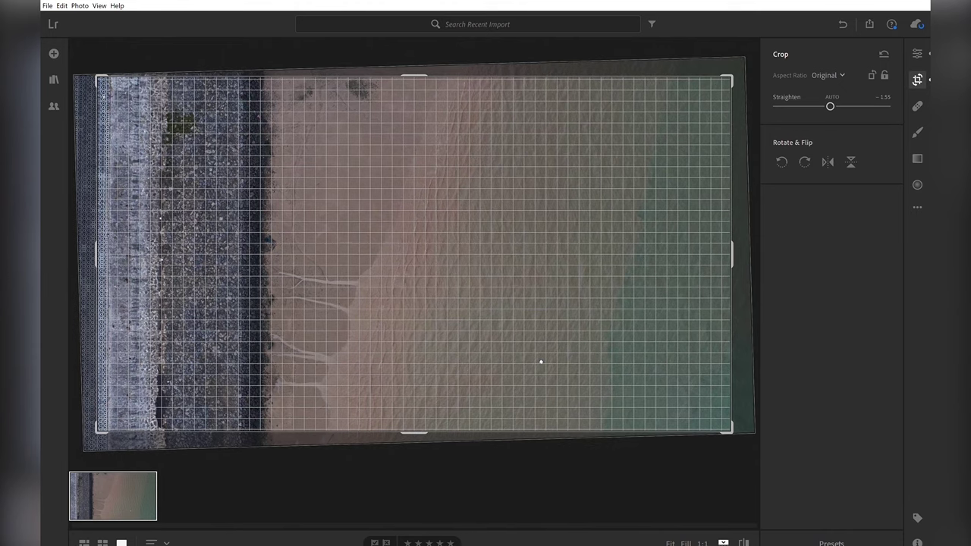
{"action": "key", "text": "Return"}
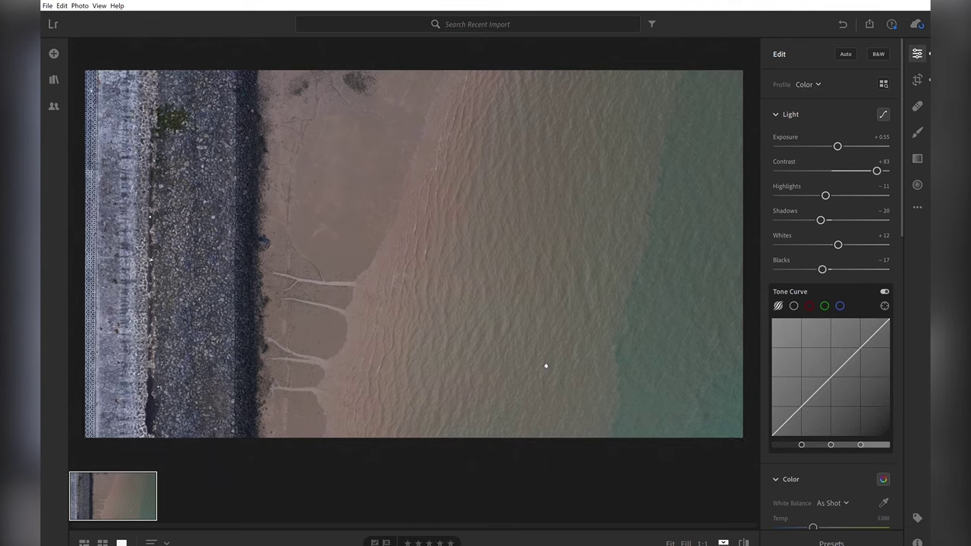
{"action": "left_click_drag", "start_coordinate": [794, 413], "coordinate": [794, 416]}
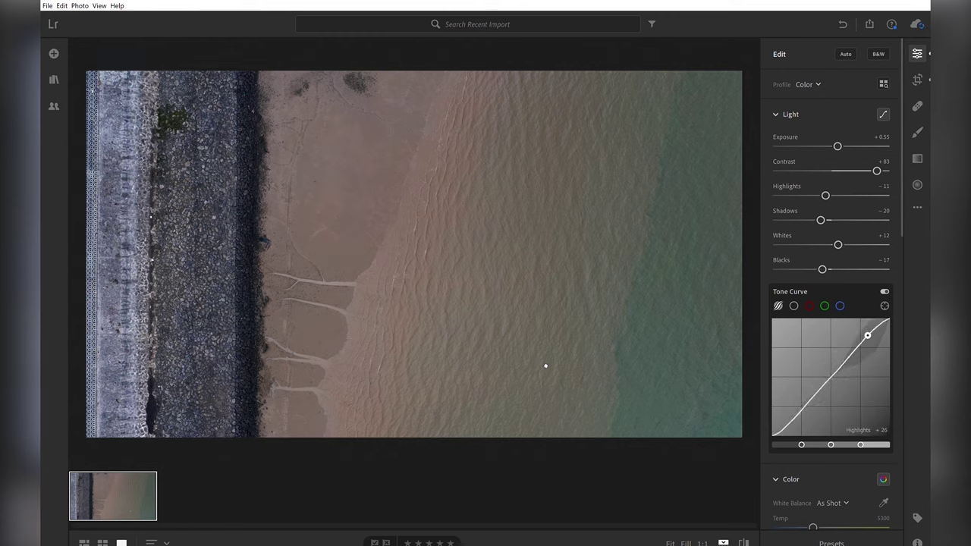
Raise Tone Curve Lights to +44, deepen Darks and Shadows (−29), and lift red curve midtones
{"action": "left_click_drag", "start_coordinate": [819, 390], "coordinate": [832, 373]}
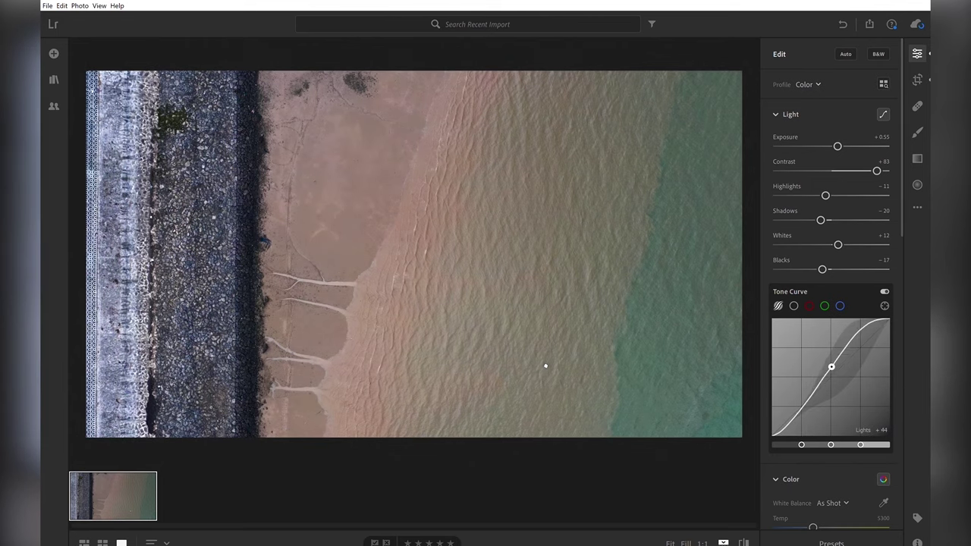
{"action": "mouse_move", "coordinate": [800, 406]}
{"action": "left_mouse_down"}
{"action": "mouse_move", "coordinate": [791, 422]}
{"action": "mouse_move", "coordinate": [805, 408]}
{"action": "left_mouse_up"}
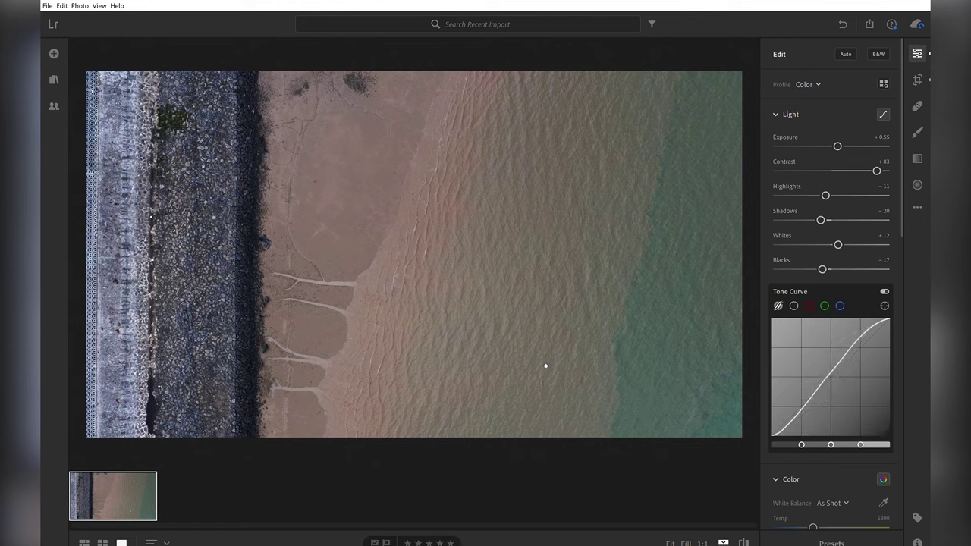
{"action": "left_click_drag", "start_coordinate": [830, 380], "coordinate": [828, 376]}
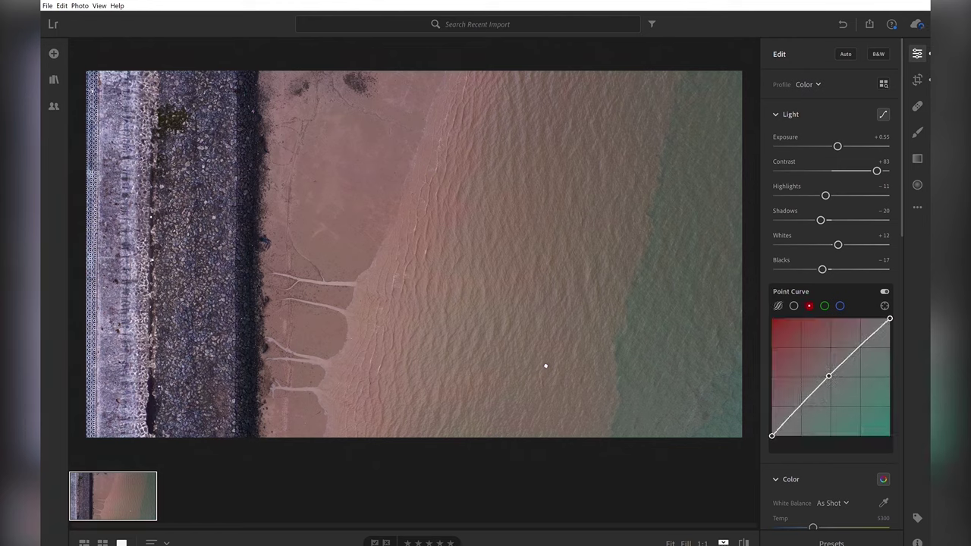
Shape the red channel curve: lower its shadow point, add an upper point, remove the midpoint
{"action": "left_click_drag", "start_coordinate": [800, 406], "coordinate": [800, 411]}
{"action": "left_click_drag", "start_coordinate": [861, 345], "coordinate": [861, 343]}
{"action": "left_click_drag", "start_coordinate": [828, 375], "coordinate": [829, 373]}
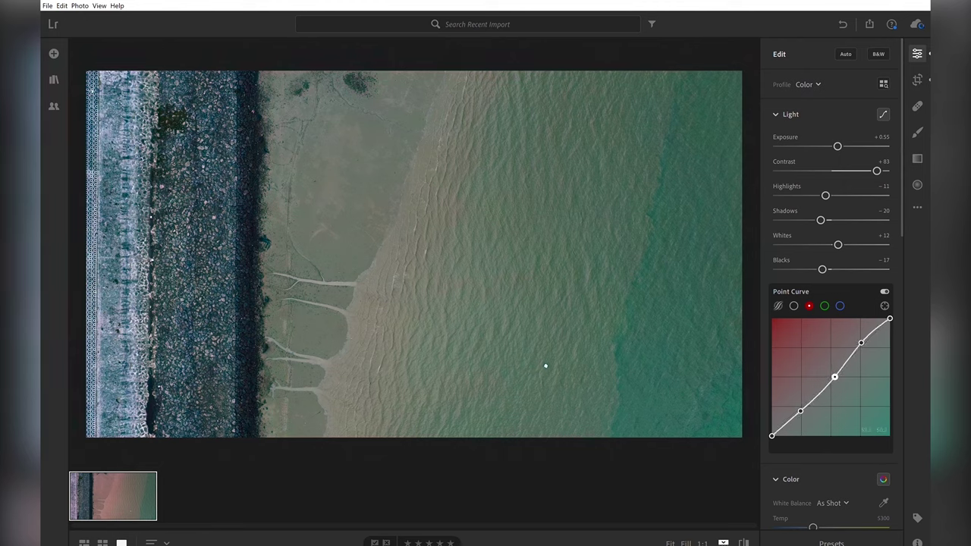
{"action": "double_click", "coordinate": [829, 374]}
{"action": "left_click_drag", "start_coordinate": [801, 411], "coordinate": [793, 419]}
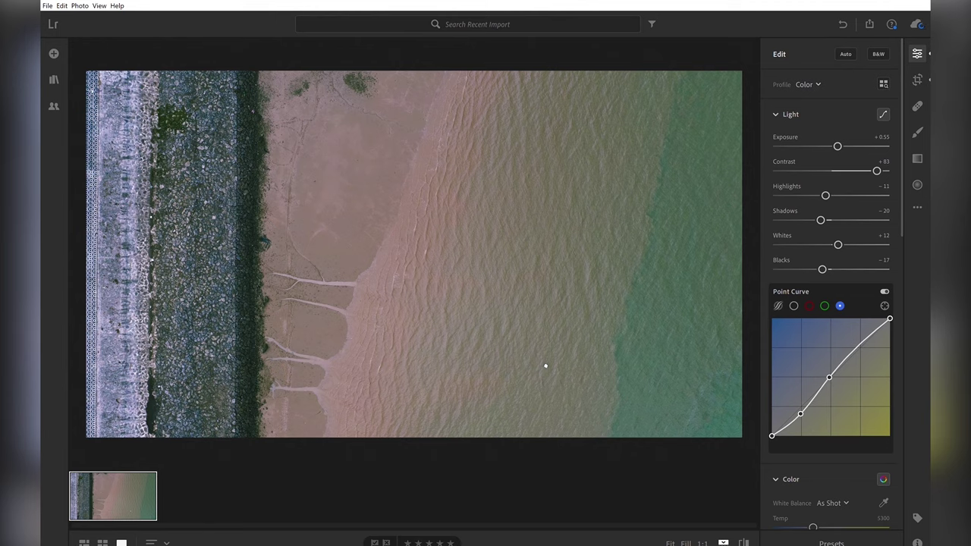
Compare the blue curve point change by undoing and redoing it
{"action": "key", "text": "ctrl+z"}
{"action": "key", "text": "ctrl+z"}
{"action": "key", "text": "ctrl+shift+z"}
{"action": "scroll", "coordinate": [831, 304], "scroll_direction": "down", "scroll_amount": 3}
Set green to Hue −36, Saturation −32, Luminance +20, and aqua Hue to +25
{"action": "scroll", "coordinate": [831, 304], "scroll_direction": "down", "scroll_amount": 8}
{"action": "left_click", "coordinate": [853, 259]}
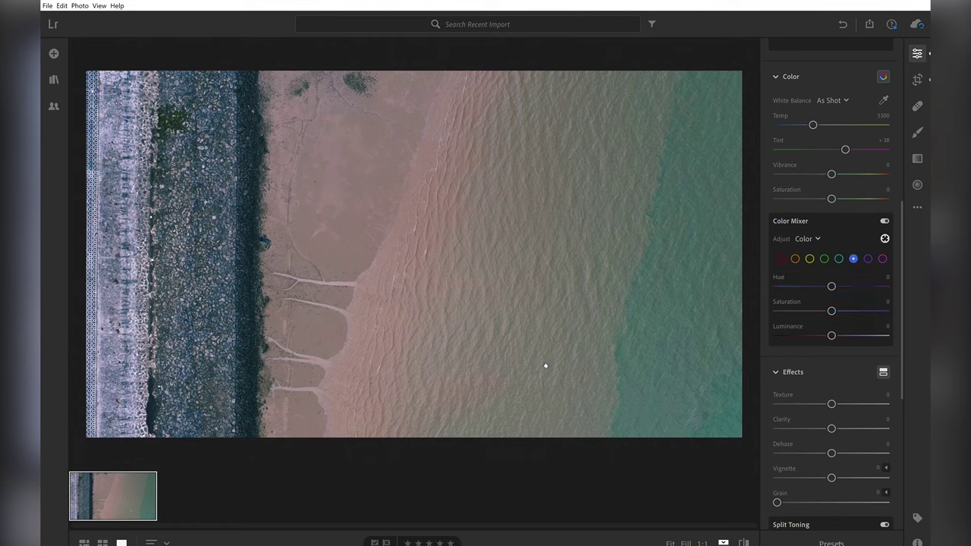
{"action": "left_click", "coordinate": [824, 259]}
{"action": "scroll", "coordinate": [831, 286], "scroll_direction": "down", "scroll_amount": 1}
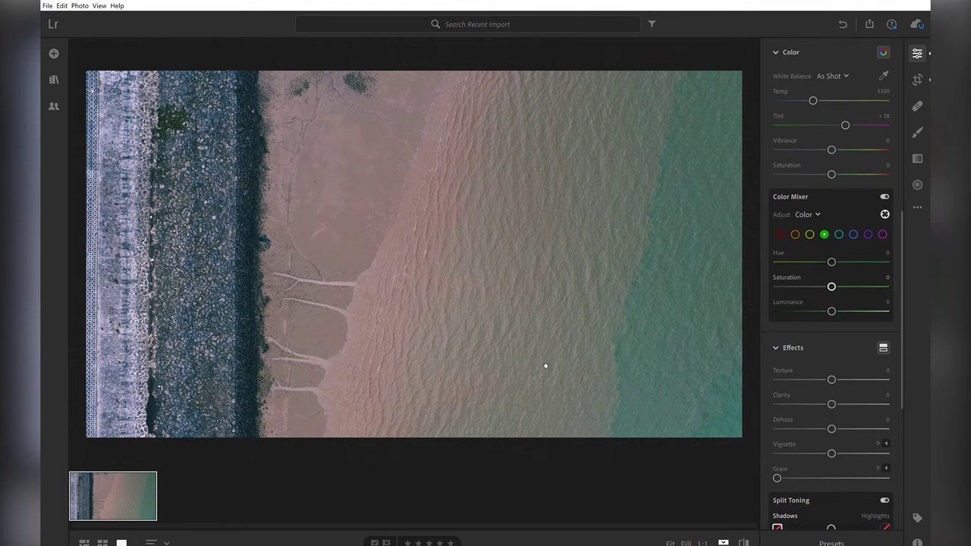
{"action": "mouse_move", "coordinate": [831, 286]}
{"action": "left_mouse_down"}
{"action": "mouse_move", "coordinate": [832, 262]}
{"action": "mouse_move", "coordinate": [845, 262]}
{"action": "mouse_move", "coordinate": [824, 261]}
{"action": "mouse_move", "coordinate": [842, 261]}
{"action": "left_mouse_up"}
{"action": "scroll", "coordinate": [834, 265], "scroll_direction": "up", "scroll_amount": 5}
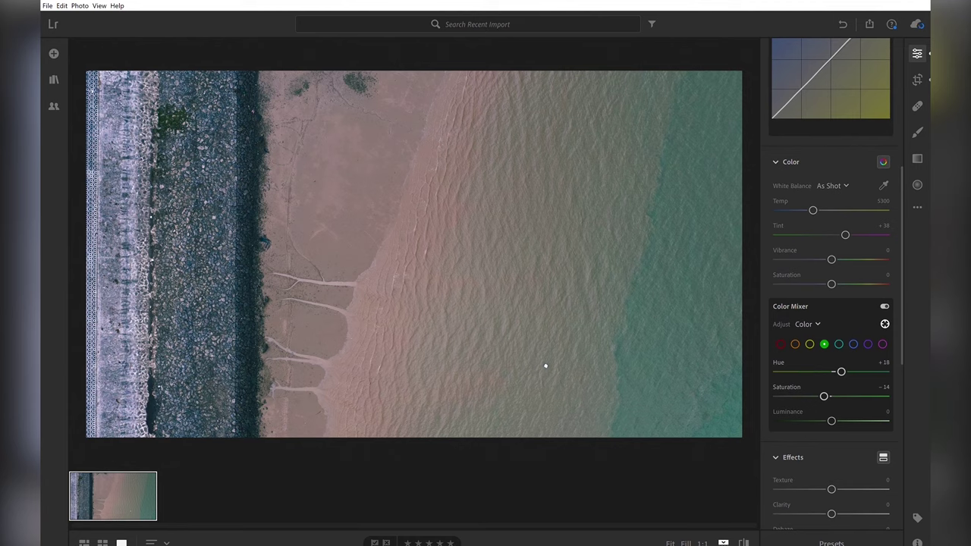
{"action": "scroll", "coordinate": [827, 395], "scroll_direction": "down", "scroll_amount": 1}
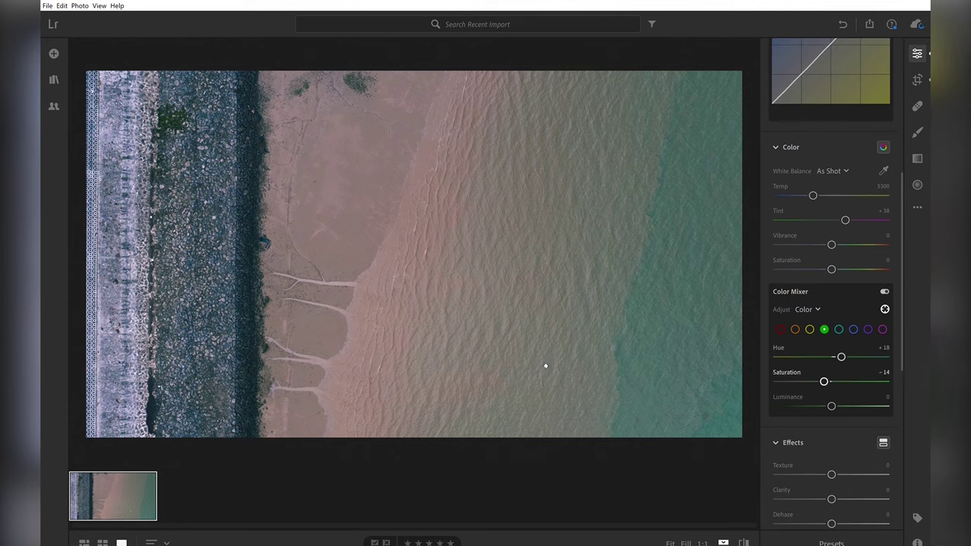
{"action": "mouse_move", "coordinate": [824, 382]}
{"action": "left_mouse_down"}
{"action": "mouse_move", "coordinate": [858, 382]}
{"action": "mouse_move", "coordinate": [814, 382]}
{"action": "mouse_move", "coordinate": [842, 406]}
{"action": "left_mouse_up"}
{"action": "mouse_move", "coordinate": [841, 356]}
{"action": "left_mouse_down"}
{"action": "mouse_move", "coordinate": [811, 357]}
{"action": "mouse_move", "coordinate": [845, 356]}
{"action": "left_mouse_up"}
{"action": "left_click", "coordinate": [838, 330]}
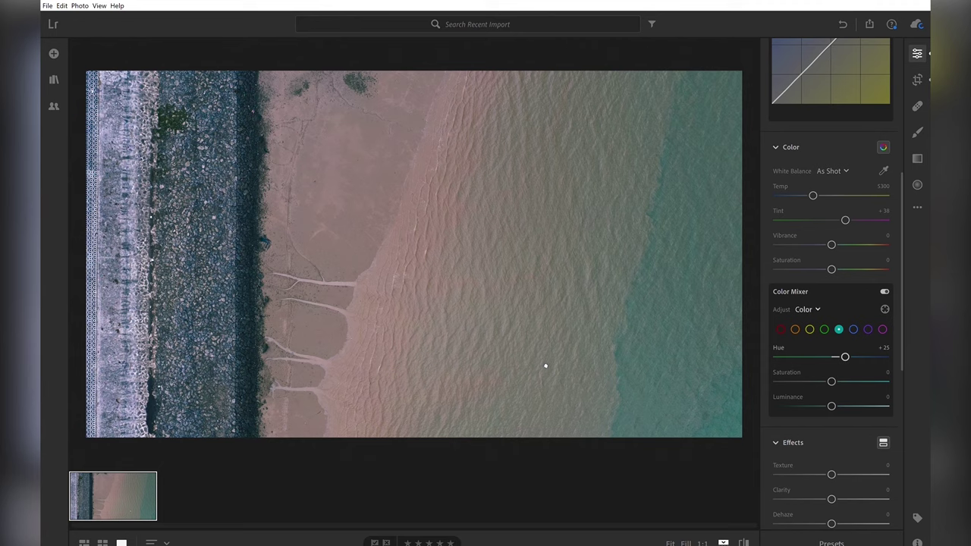
Shift the orange hue to −68 to turn the sand pink
{"action": "left_click", "coordinate": [545, 366]}
{"action": "left_click_drag", "start_coordinate": [544, 366], "coordinate": [545, 367]}
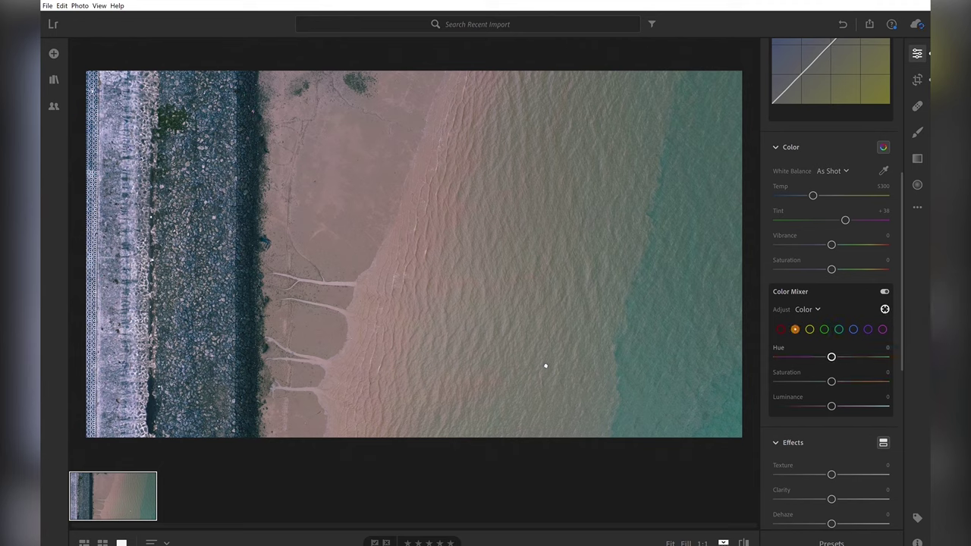
{"action": "left_click_drag", "start_coordinate": [545, 367], "coordinate": [544, 367]}
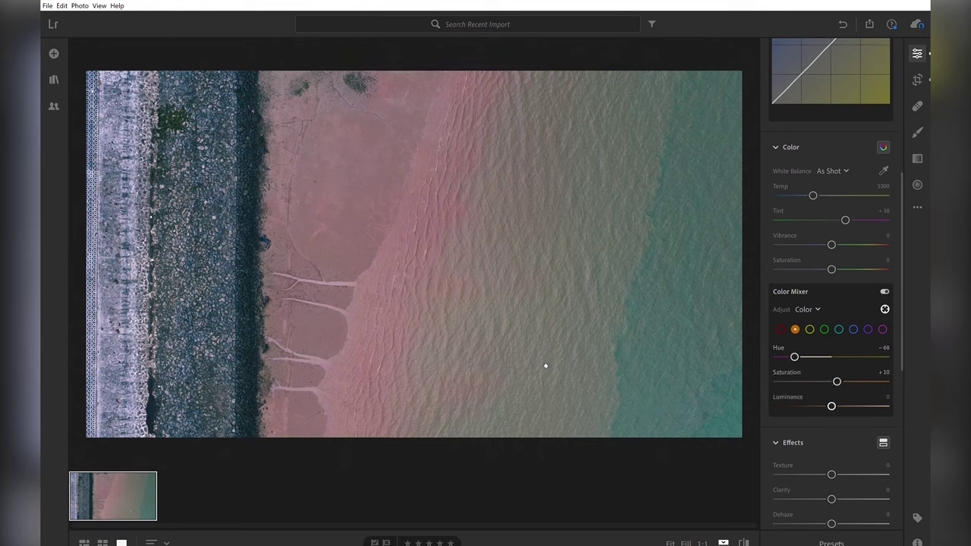
{"action": "left_click_drag", "start_coordinate": [545, 367], "coordinate": [545, 367]}
Set the blue range to Hue −8, Saturation −2 and Luminance −26
{"action": "left_click", "coordinate": [545, 367]}
{"action": "left_click_drag", "start_coordinate": [545, 367], "coordinate": [545, 367]}
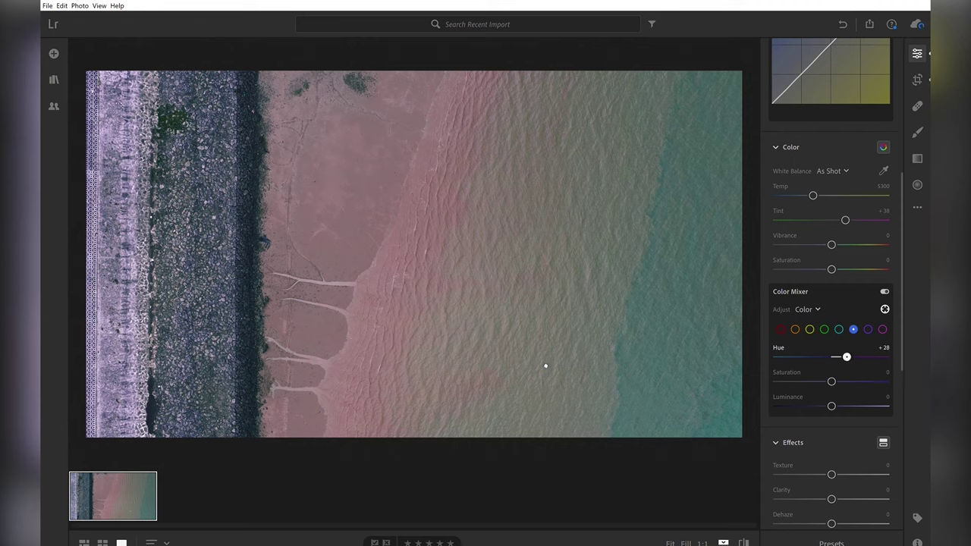
{"action": "mouse_move", "coordinate": [846, 356]}
{"action": "left_mouse_down"}
{"action": "mouse_move", "coordinate": [862, 357]}
{"action": "mouse_move", "coordinate": [823, 356]}
{"action": "mouse_move", "coordinate": [841, 382]}
{"action": "mouse_move", "coordinate": [817, 406]}
{"action": "mouse_move", "coordinate": [830, 382]}
{"action": "left_mouse_up"}
{"action": "scroll", "coordinate": [830, 381], "scroll_direction": "down", "scroll_amount": 2}
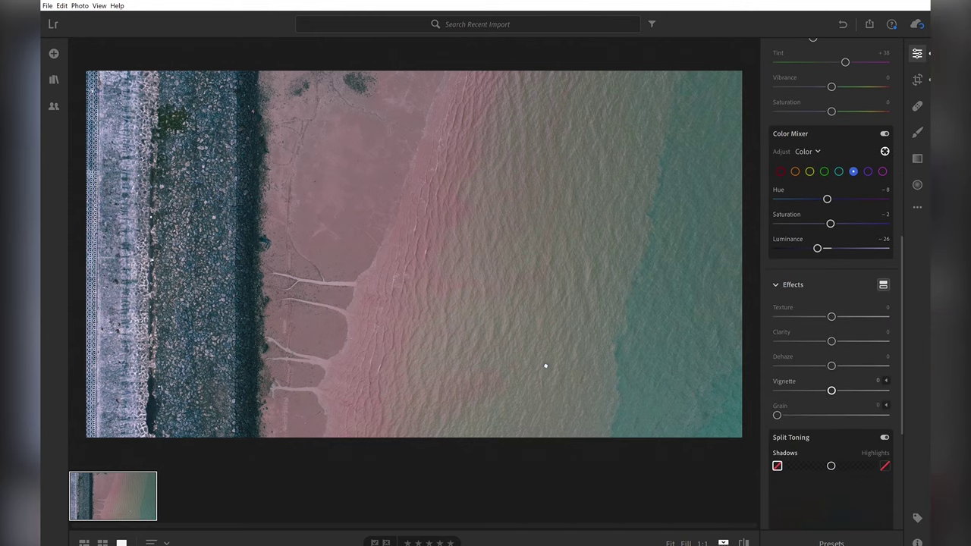
{"action": "scroll", "coordinate": [830, 288], "scroll_direction": "up", "scroll_amount": 2}
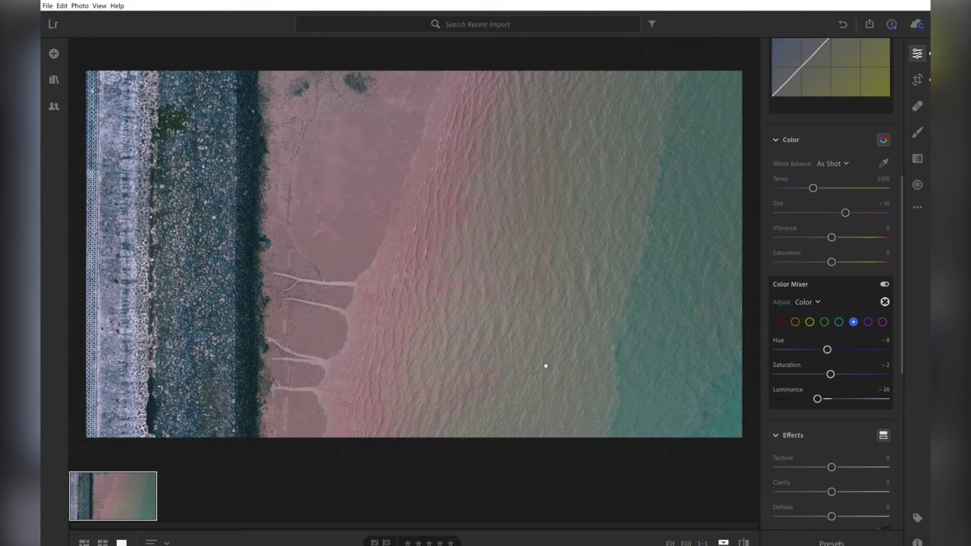
{"action": "scroll", "coordinate": [831, 289], "scroll_direction": "up", "scroll_amount": 2}
Delete the point curve's points, then undo back through the earlier red curve edits
{"action": "double_click", "coordinate": [830, 194]}
{"action": "double_click", "coordinate": [863, 159]}
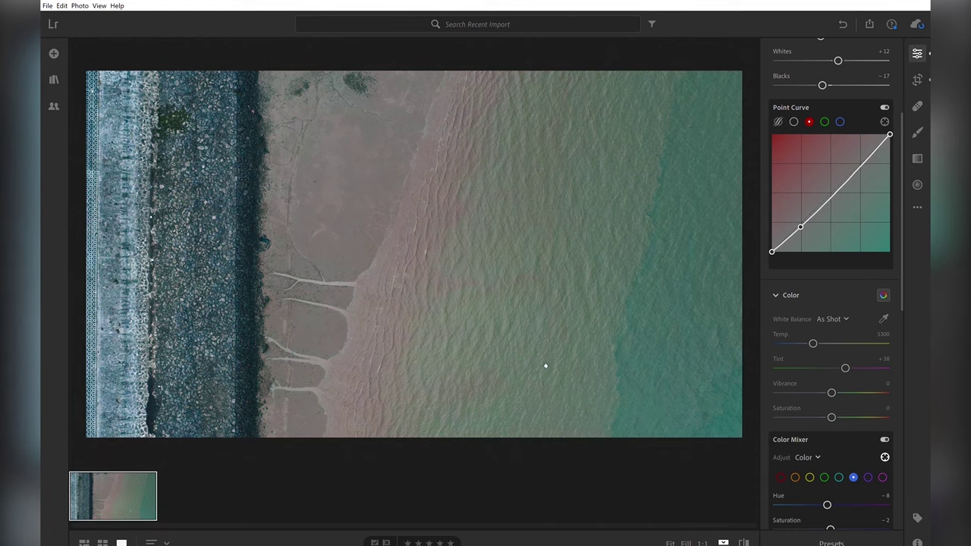
{"action": "key", "text": "ctrl+z"}
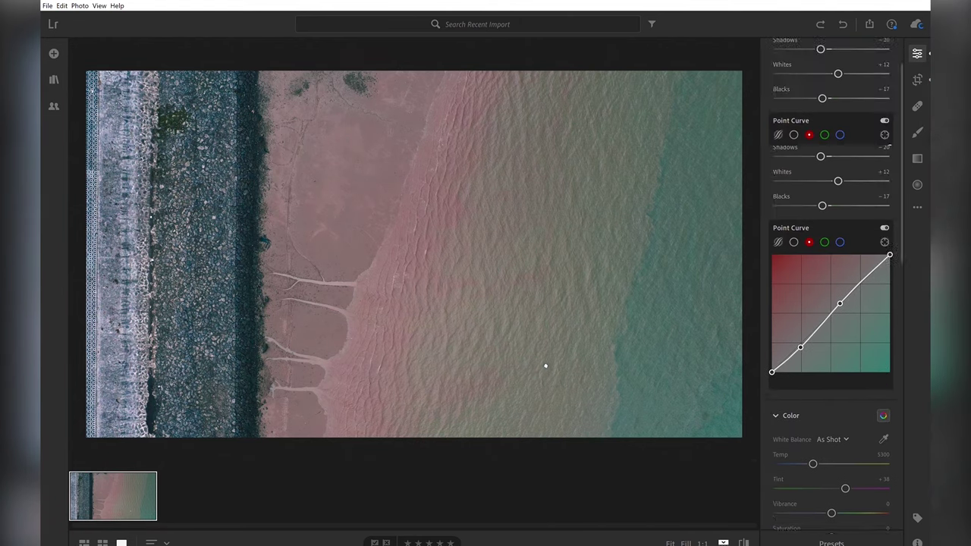
{"action": "key", "text": "ctrl+z"}
{"action": "key", "text": "ctrl+z"}
{"action": "key", "text": "ctrl+z"}
{"action": "key", "text": "ctrl+z"}
{"action": "key", "text": "ctrl+z"}
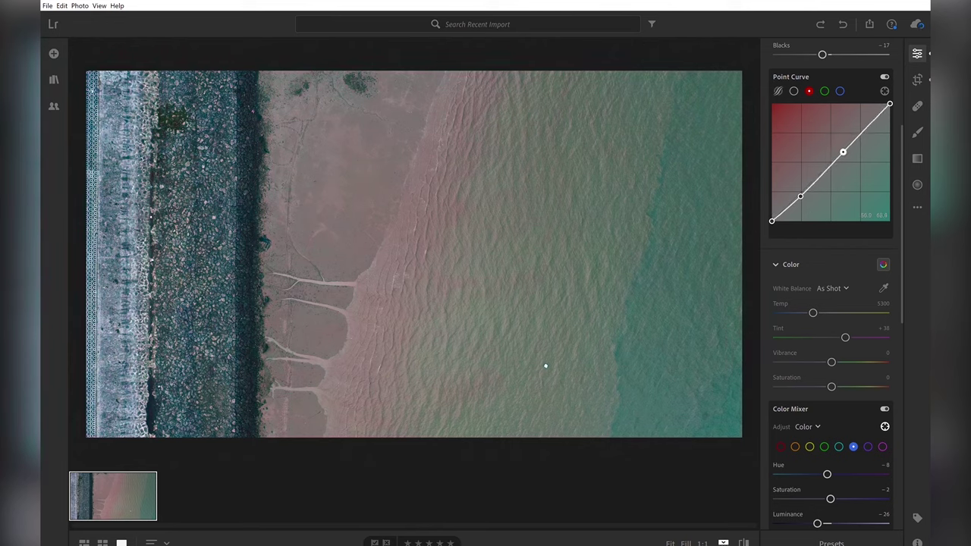
{"action": "key", "text": "ctrl+z"}
{"action": "key", "text": "ctrl+z"}
{"action": "key", "text": "ctrl+z"}
{"action": "key", "text": "ctrl+z"}
{"action": "key", "text": "ctrl+z"}
{"action": "key", "text": "ctrl+z"}
{"action": "key", "text": "ctrl+z"}
{"action": "key", "text": "ctrl+z"}
{"action": "key", "text": "ctrl+z"}
{"action": "key", "text": "ctrl+z"}
Restore the RGB curve's gentle contrast S-shape and add film grain of 6
{"action": "key", "text": "ctrl+z"}
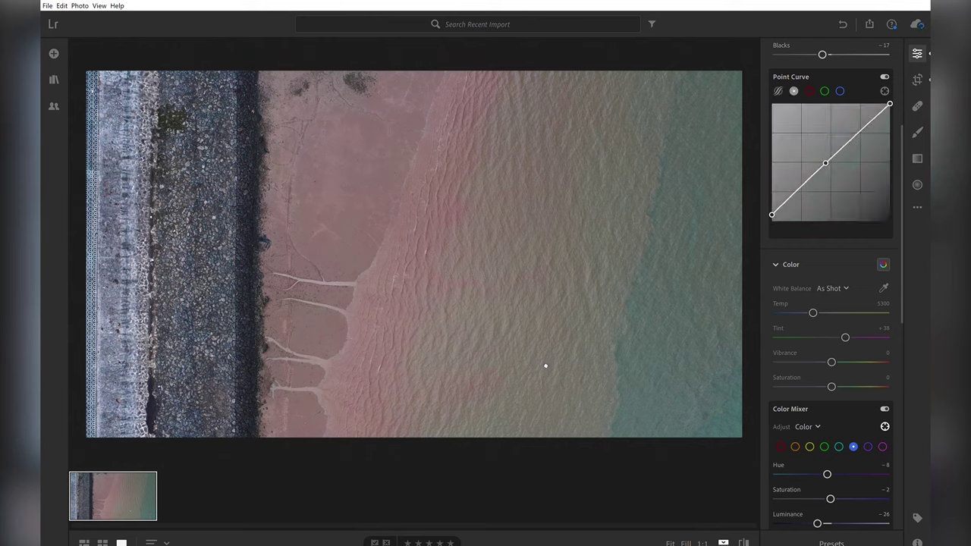
{"action": "key", "text": "ctrl+z"}
{"action": "key", "text": "ctrl+z"}
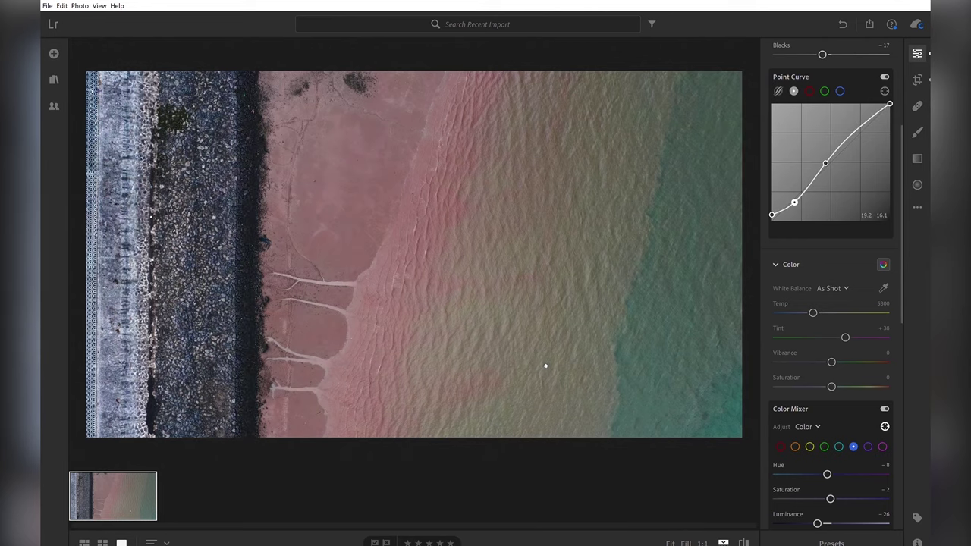
{"action": "key", "text": "ctrl+z"}
{"action": "key", "text": "ctrl+z"}
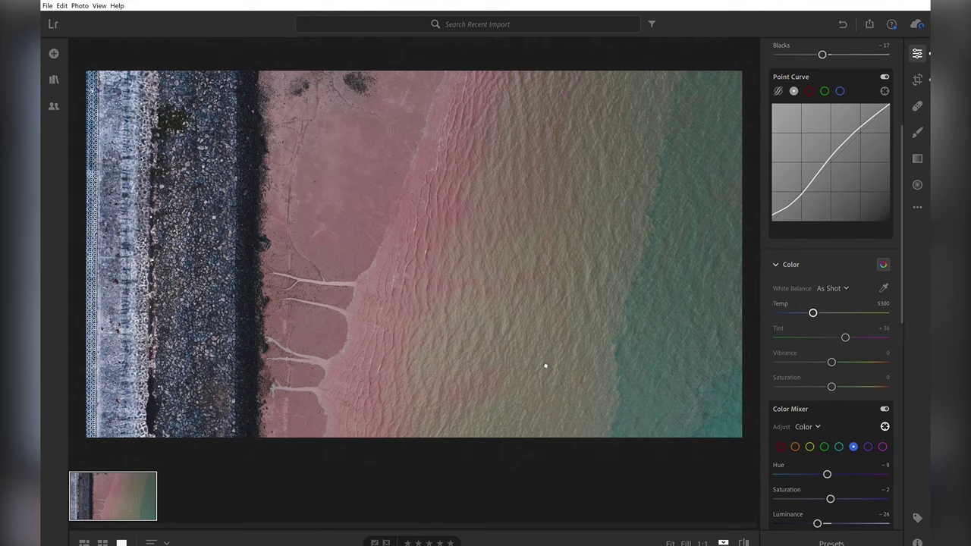
{"action": "key", "text": "ctrl+z"}
{"action": "left_click_drag", "start_coordinate": [777, 203], "coordinate": [784, 202]}
Set red Hue to +31 and orange to Hue −47, Saturation +24, Luminance −15
{"action": "scroll", "coordinate": [831, 228], "scroll_direction": "up", "scroll_amount": 3}
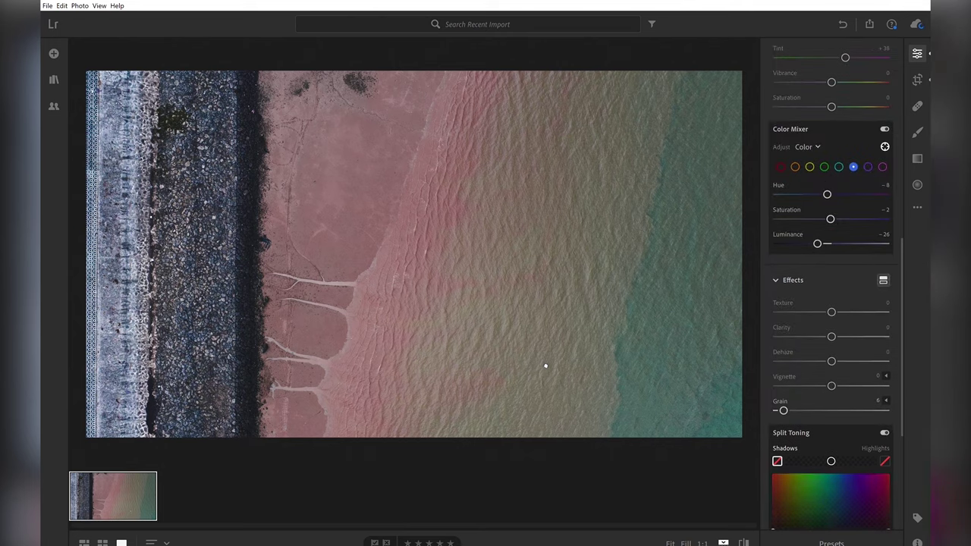
{"action": "scroll", "coordinate": [831, 228], "scroll_direction": "up", "scroll_amount": 2}
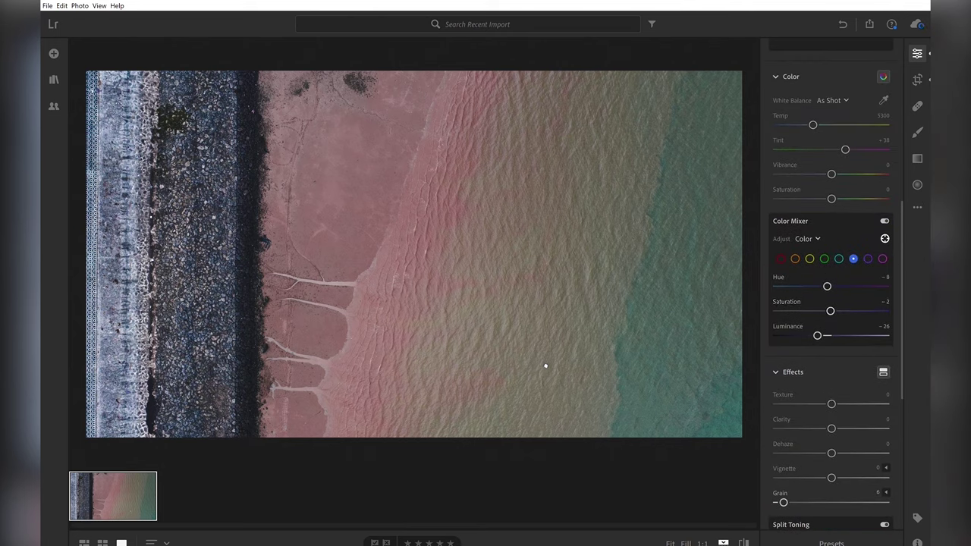
{"action": "left_click", "coordinate": [780, 259]}
{"action": "left_click_drag", "start_coordinate": [831, 286], "coordinate": [848, 286]}
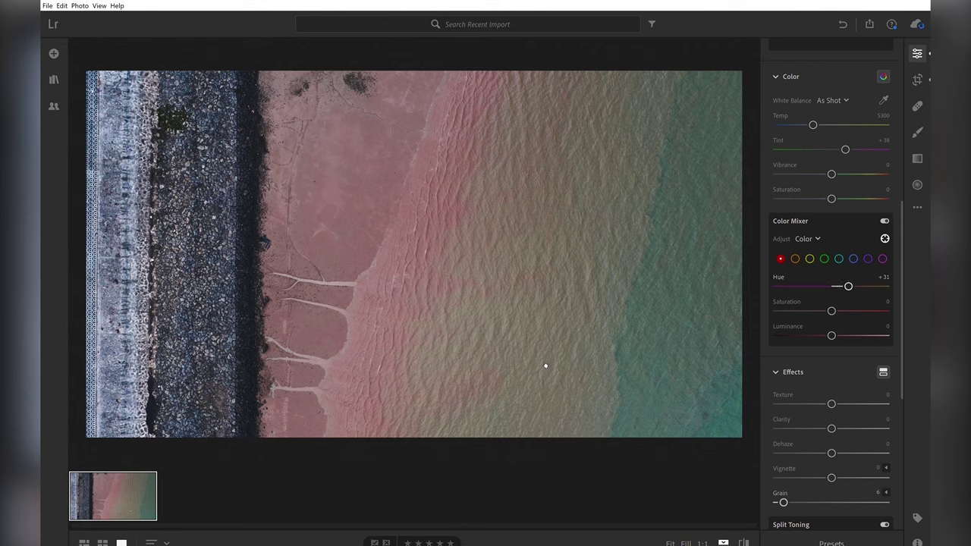
{"action": "left_click_drag", "start_coordinate": [545, 366], "coordinate": [544, 410]}
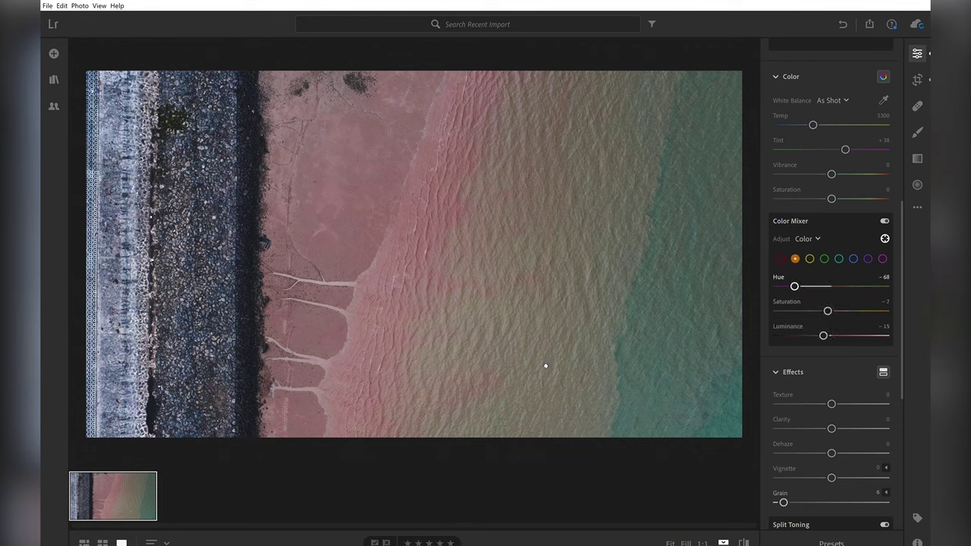
{"action": "left_click_drag", "start_coordinate": [545, 367], "coordinate": [545, 366]}
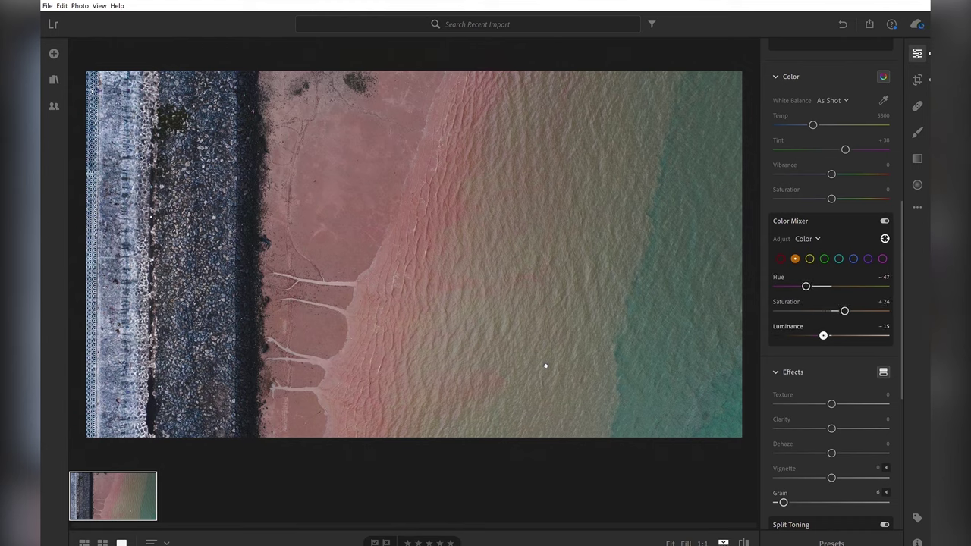
{"action": "key", "text": "ctrl+alt+shift+t"}
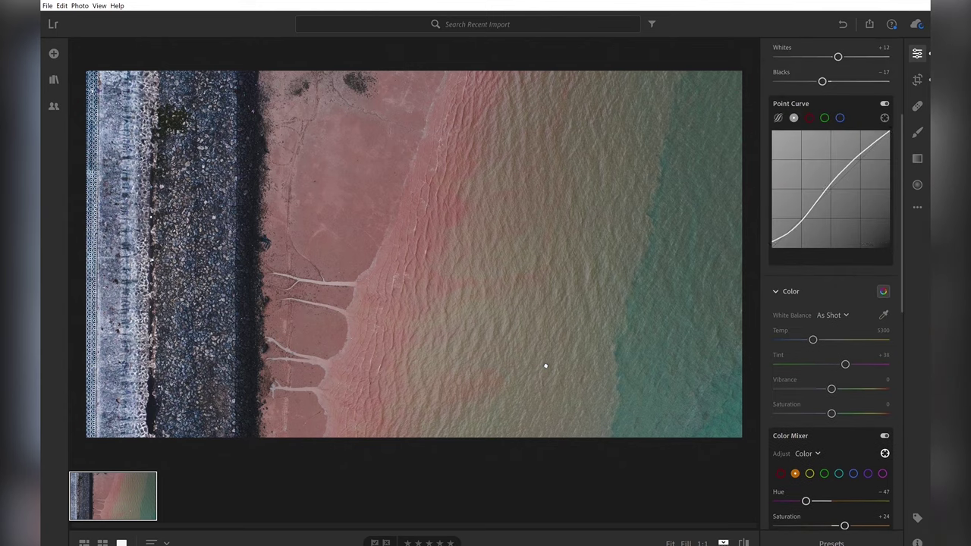
Set Vibrance to +16 and overall Saturation to −4 using keyboard shortcuts
{"action": "key", "text": "minus"}
{"action": "key", "text": "minus"}
{"action": "key", "text": "minus"}
{"action": "key", "text": "period"}
{"action": "key", "text": "minus"}
{"action": "key", "text": "minus"}
{"action": "key", "text": "minus"}
{"action": "key", "text": "equal"}
{"action": "key", "text": "equal"}
{"action": "key", "text": "equal"}
{"action": "key", "text": "equal"}
{"action": "key", "text": "comma"}
{"action": "key", "text": "equal"}
{"action": "key", "text": "equal"}
{"action": "key", "text": "equal"}
{"action": "key", "text": "minus"}
{"action": "key", "text": "minus"}
{"action": "key", "text": "minus"}
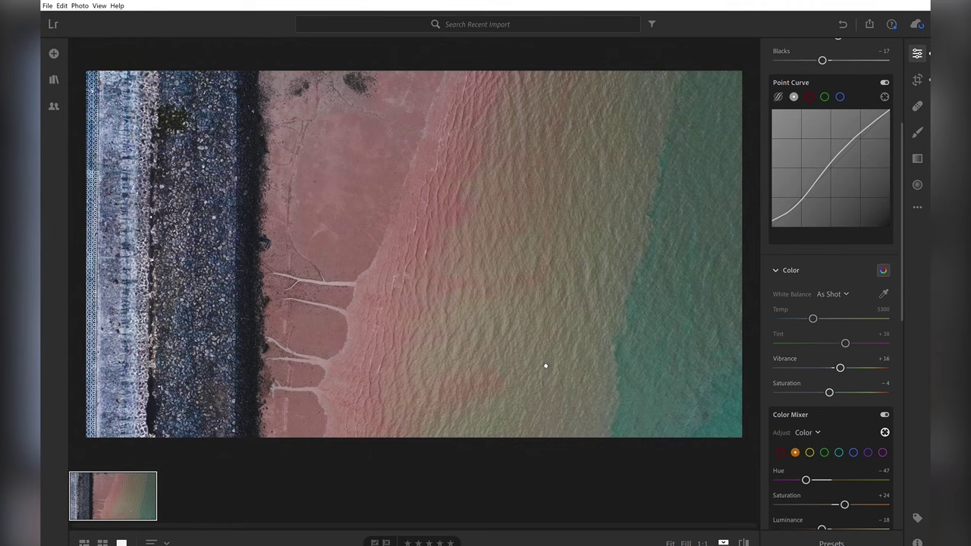
Try Auto straighten in Crop, cycle the crop overlay, and return to editing
{"action": "key", "text": "c"}
{"action": "key", "text": "shift+t"}
{"action": "key", "text": "o"}
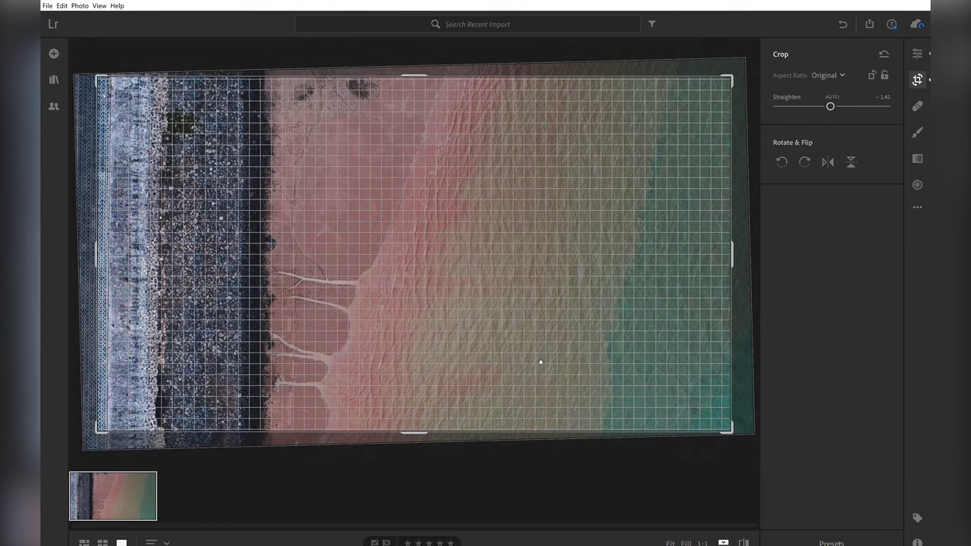
{"action": "key", "text": "o"}
{"action": "key", "text": "e"}
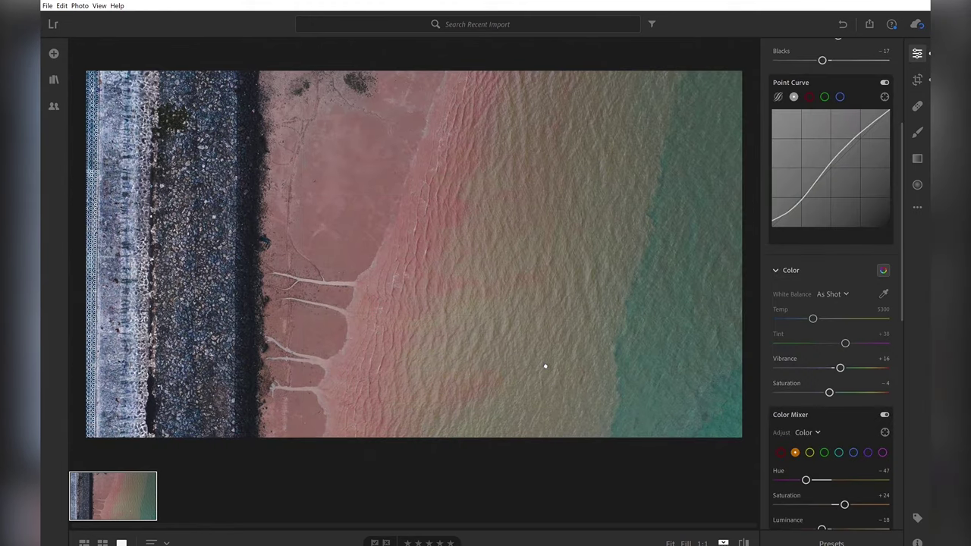
{"action": "scroll", "coordinate": [831, 304], "scroll_direction": "down", "scroll_amount": 5}
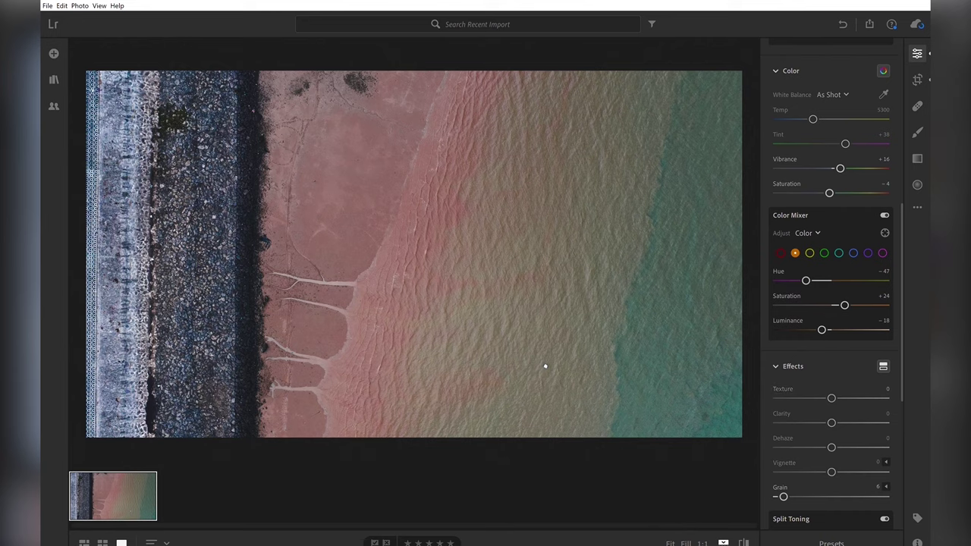
Adjust orange hue, then set Texture +6, Clarity −7, Dehaze +13 and Vignette −2
{"action": "mouse_move", "coordinate": [806, 280]}
{"action": "left_mouse_down"}
{"action": "mouse_move", "coordinate": [817, 281]}
{"action": "mouse_move", "coordinate": [780, 280]}
{"action": "mouse_move", "coordinate": [788, 280]}
{"action": "left_mouse_up"}
{"action": "scroll", "coordinate": [831, 303], "scroll_direction": "down", "scroll_amount": 2}
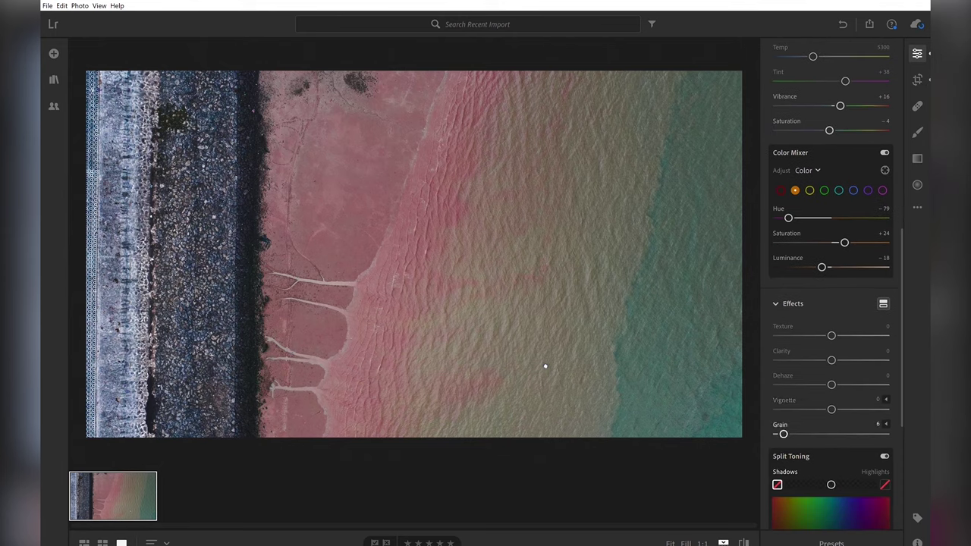
{"action": "mouse_move", "coordinate": [832, 409]}
{"action": "left_mouse_down"}
{"action": "mouse_move", "coordinate": [841, 409]}
{"action": "mouse_move", "coordinate": [830, 408]}
{"action": "left_mouse_up"}
{"action": "mouse_move", "coordinate": [832, 385]}
{"action": "left_mouse_down"}
{"action": "mouse_move", "coordinate": [844, 384]}
{"action": "mouse_move", "coordinate": [815, 360]}
{"action": "mouse_move", "coordinate": [849, 360]}
{"action": "mouse_move", "coordinate": [826, 360]}
{"action": "mouse_move", "coordinate": [846, 335]}
{"action": "mouse_move", "coordinate": [814, 335]}
{"action": "mouse_move", "coordinate": [835, 335]}
{"action": "left_mouse_up"}
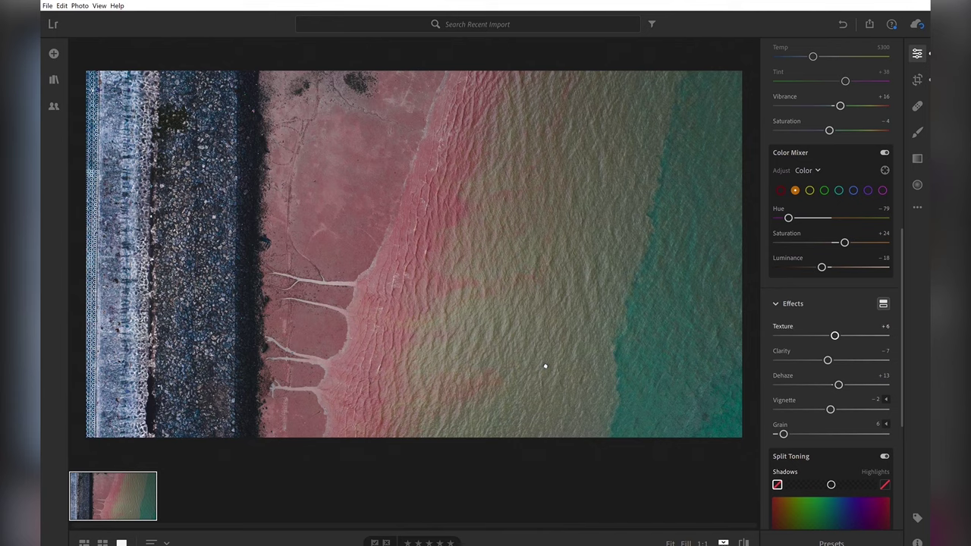
Add film grain to the photo with the Grain slider
{"action": "scroll", "coordinate": [831, 303], "scroll_direction": "down", "scroll_amount": 5}
{"action": "left_click_drag", "start_coordinate": [783, 180], "coordinate": [855, 179]}
{"action": "key", "text": "Left"}
{"action": "key", "text": "Left"}
{"action": "key", "text": "Left"}
{"action": "key", "text": "Left"}
{"action": "key", "text": "Left"}
{"action": "key", "text": "Left"}
{"action": "key", "text": "Left"}
{"action": "key", "text": "Left"}
{"action": "key", "text": "Left"}
{"action": "key", "text": "Left"}
{"action": "key", "text": "Left"}
{"action": "key", "text": "Left"}
{"action": "key", "text": "Left"}
{"action": "key", "text": "Left"}
{"action": "key", "text": "Left"}
{"action": "key", "text": "Left"}
{"action": "key", "text": "Left"}
{"action": "key", "text": "Left"}
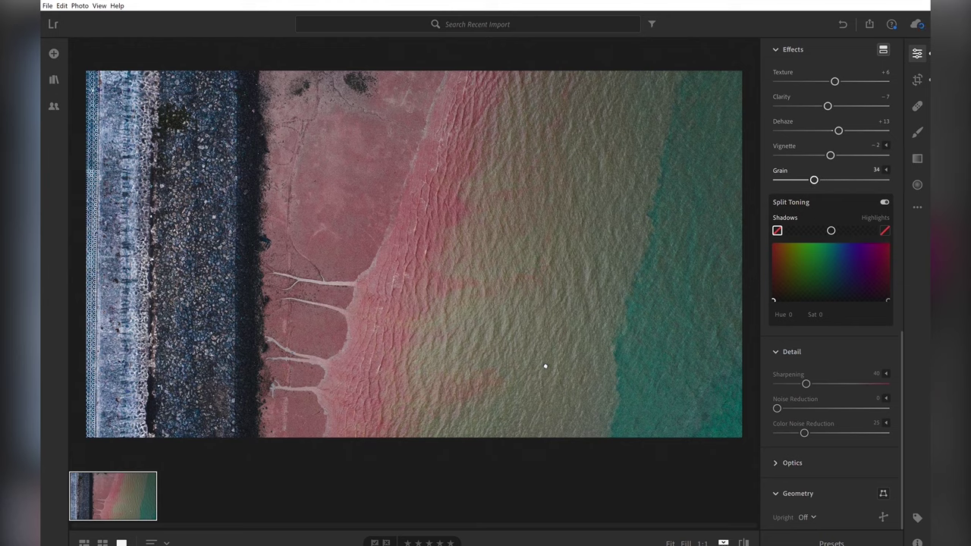
Set Noise Reduction in the Detail section to 19
{"action": "key", "text": "Tab"}
{"action": "key", "text": "Tab"}
{"action": "key", "text": "Tab"}
{"action": "key", "text": "shift+Tab"}
{"action": "key", "text": "Escape"}
{"action": "key", "text": "Tab"}
{"action": "key", "text": "shift+Tab"}
{"action": "key", "text": "Tab"}
{"action": "key", "text": "shift+Up"}
{"action": "key", "text": "shift+Up"}
{"action": "key", "text": "shift+Up"}
{"action": "key", "text": "shift+Down"}
{"action": "key", "text": "Down"}
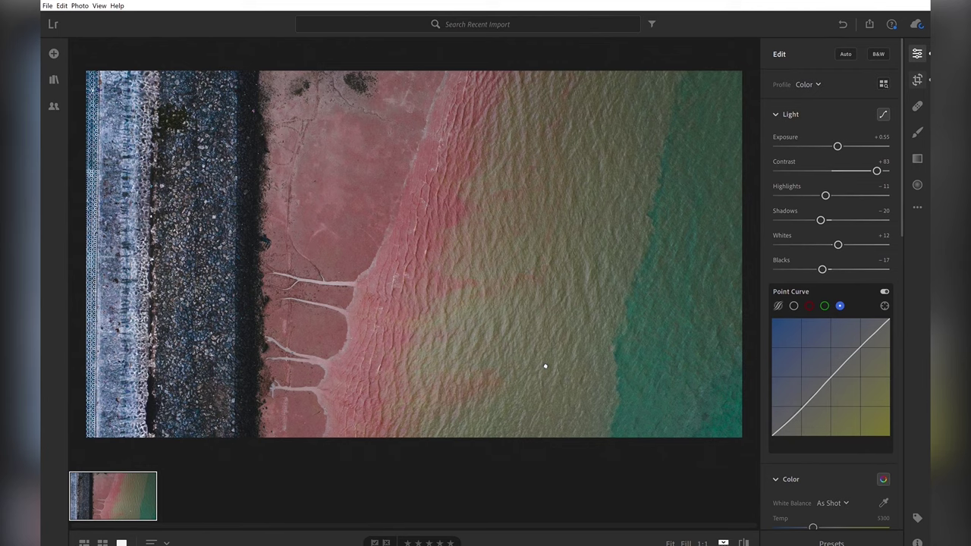
Heal the blemish in the central water, sourcing from a clean nearby area
{"action": "key", "text": "h"}
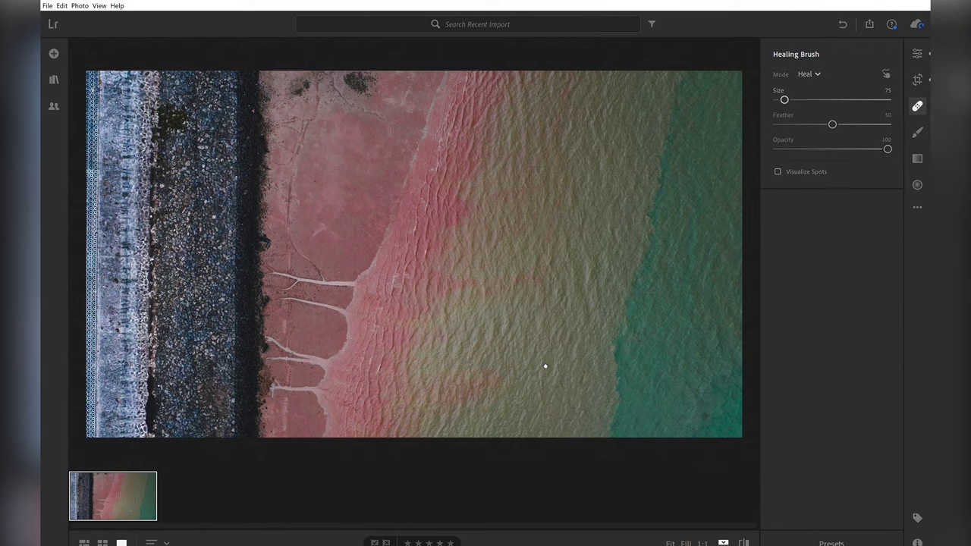
{"action": "left_click", "coordinate": [545, 367]}
{"action": "left_click_drag", "start_coordinate": [508, 400], "coordinate": [541, 379]}
{"action": "left_click_drag", "start_coordinate": [541, 379], "coordinate": [547, 368]}
{"action": "left_click_drag", "start_coordinate": [547, 367], "coordinate": [543, 370]}
{"action": "left_click", "coordinate": [547, 368]}
{"action": "left_click_drag", "start_coordinate": [539, 384], "coordinate": [534, 398]}
Add a second heal spot on the same area and fine-tune its source position
{"action": "left_click", "coordinate": [545, 366]}
{"action": "left_click_drag", "start_coordinate": [547, 370], "coordinate": [551, 378]}
{"action": "left_click", "coordinate": [545, 367]}
{"action": "left_click_drag", "start_coordinate": [510, 389], "coordinate": [516, 387]}
{"action": "left_click", "coordinate": [918, 132]}
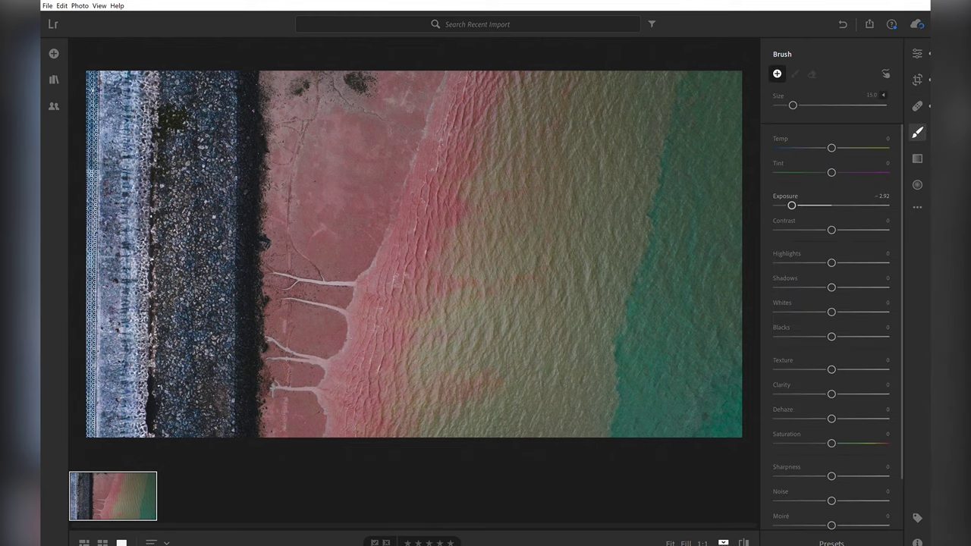
Brush over the left gravel strip and set the brush Exposure to -1.52
{"action": "mouse_move", "coordinate": [210, 91]}
{"action": "left_mouse_down"}
{"action": "mouse_move", "coordinate": [182, 421]}
{"action": "mouse_move", "coordinate": [125, 402]}
{"action": "mouse_move", "coordinate": [136, 75]}
{"action": "left_mouse_up"}
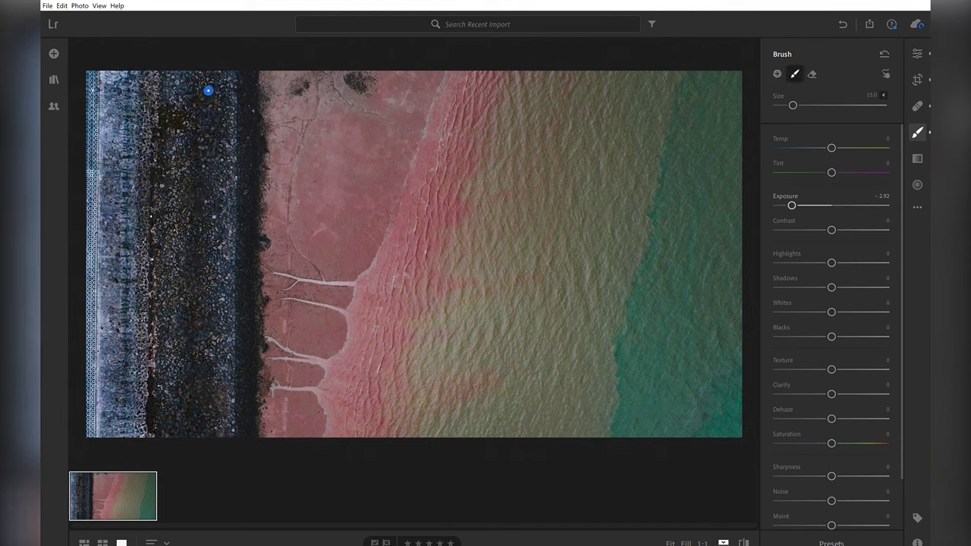
{"action": "mouse_move", "coordinate": [792, 205]}
{"action": "left_mouse_down"}
{"action": "mouse_move", "coordinate": [810, 205]}
{"action": "mouse_move", "coordinate": [780, 205]}
{"action": "mouse_move", "coordinate": [812, 205]}
{"action": "left_mouse_up"}
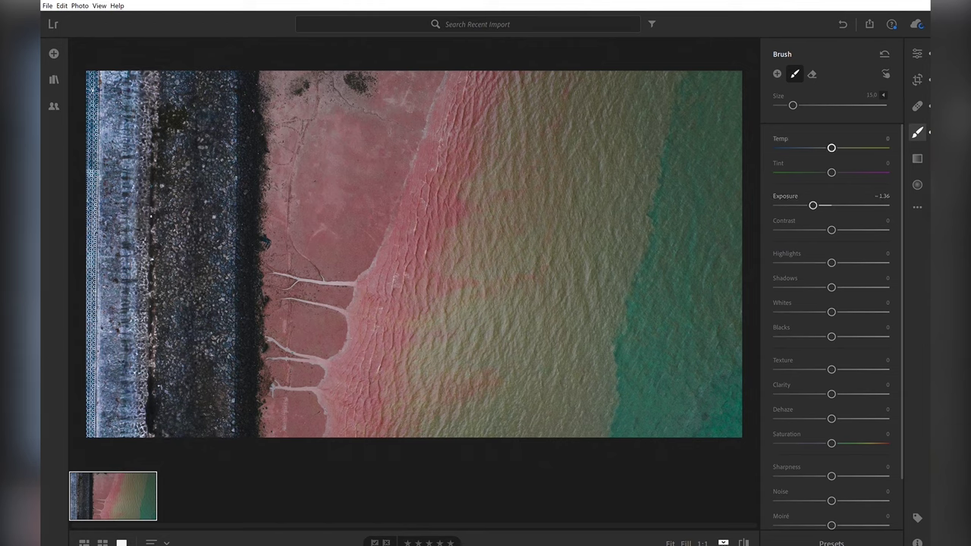
{"action": "left_click_drag", "start_coordinate": [812, 204], "coordinate": [810, 205]}
Flip the photo vertically and straighten it to about -1.18
{"action": "left_click", "coordinate": [917, 78]}
{"action": "left_click", "coordinate": [851, 162]}
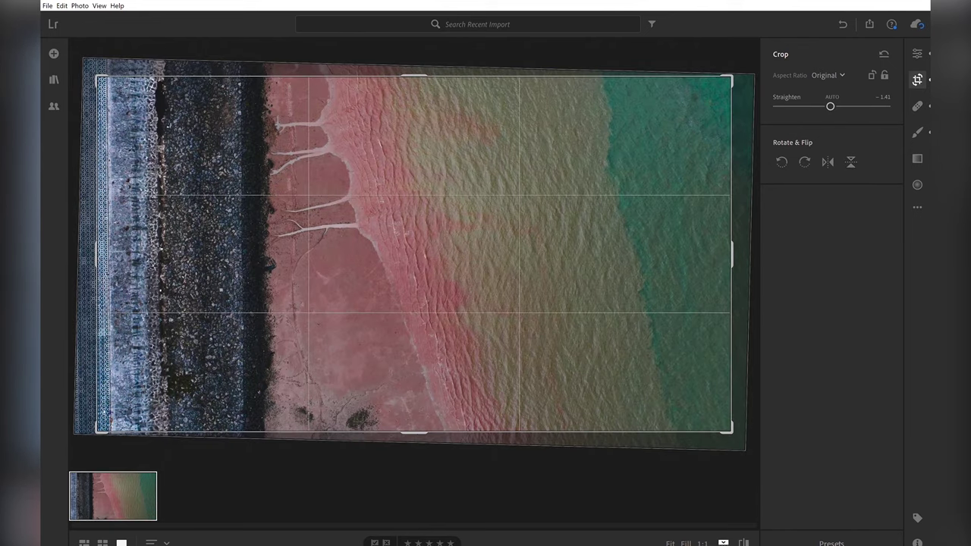
{"action": "left_click_drag", "start_coordinate": [414, 432], "coordinate": [413, 421]}
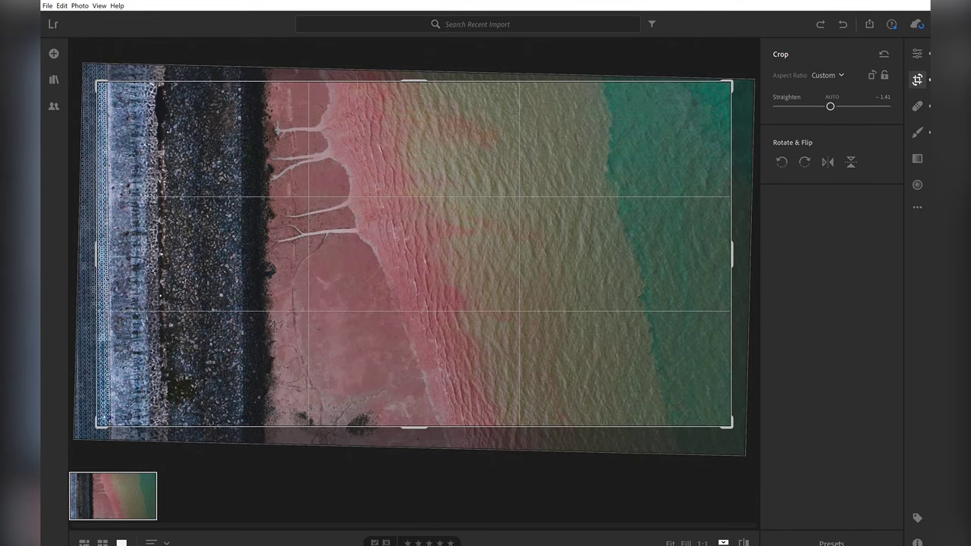
{"action": "key", "text": "ctrl+z"}
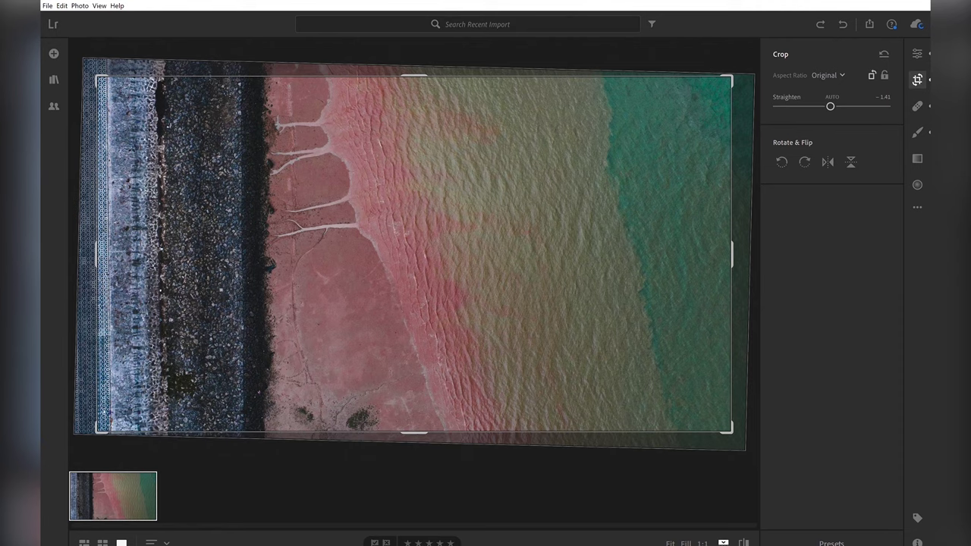
{"action": "left_click_drag", "start_coordinate": [884, 97], "coordinate": [878, 97]}
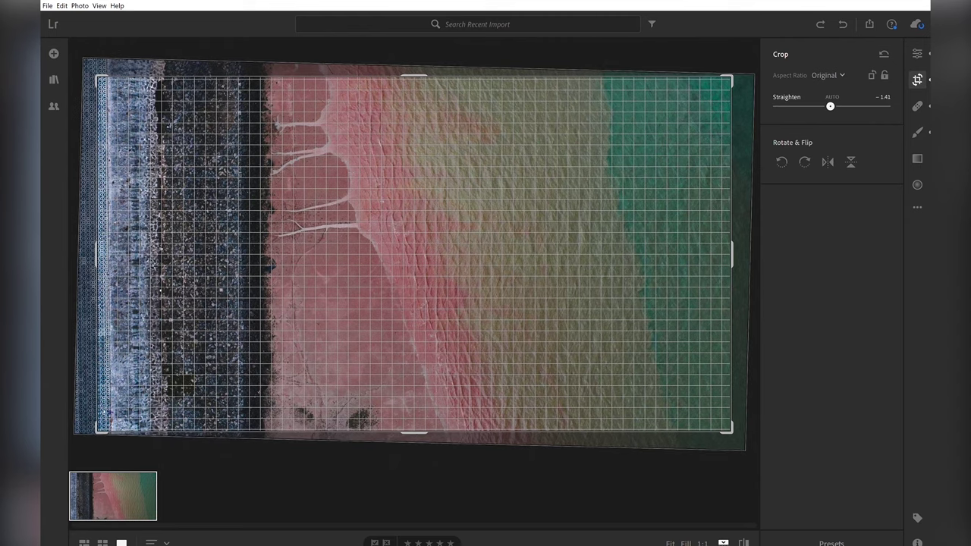
{"action": "key", "text": "e"}
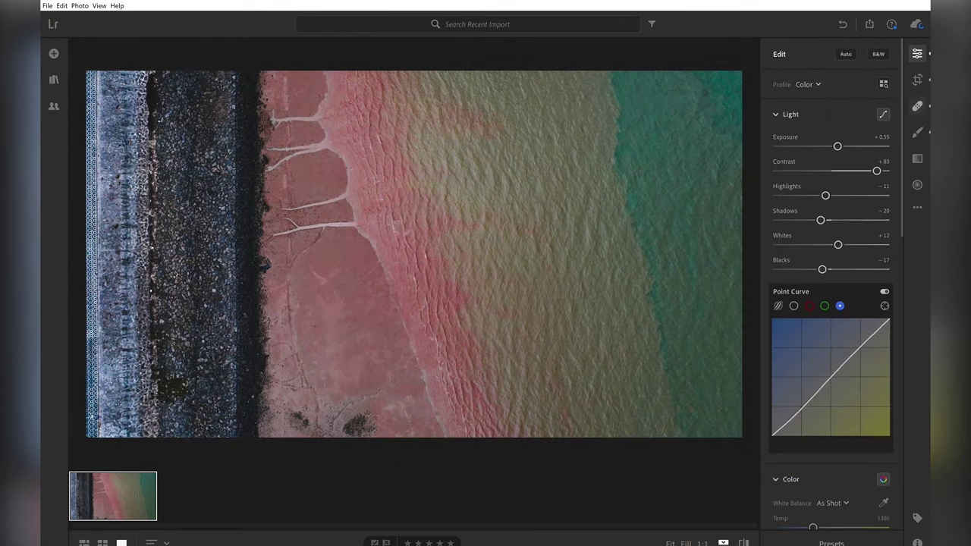
Increase the straighten angle to -1.99 and apply it
{"action": "left_click", "coordinate": [918, 80]}
{"action": "left_click_drag", "start_coordinate": [884, 98], "coordinate": [877, 98]}
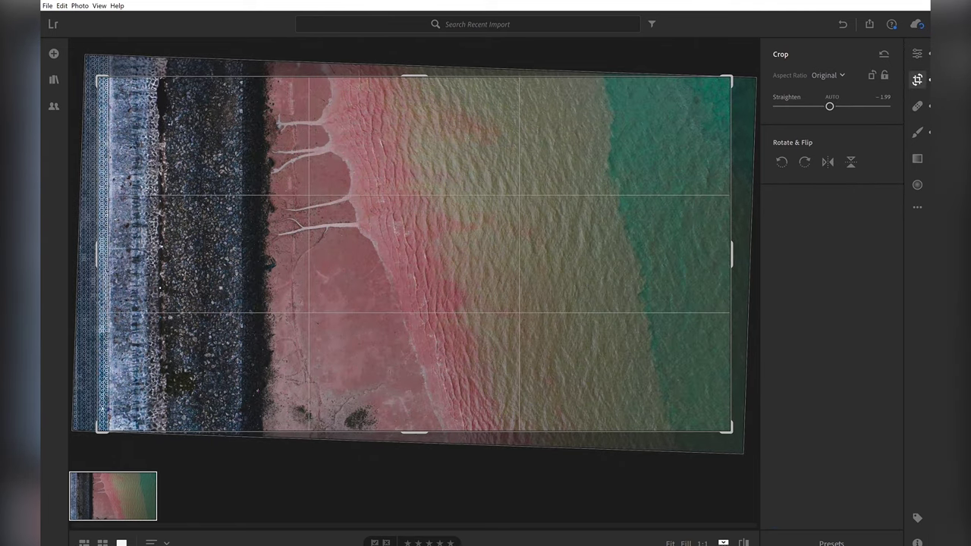
{"action": "key", "text": "e"}
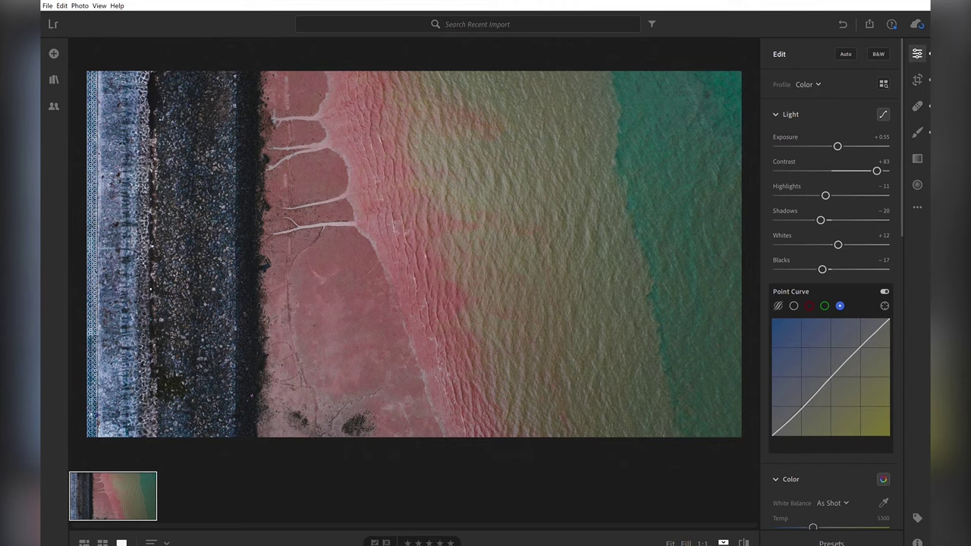
{"action": "left_click", "coordinate": [918, 133]}
Draw a linear gradient across the middle of the photo with Exposure +0.08
{"action": "left_click", "coordinate": [207, 417]}
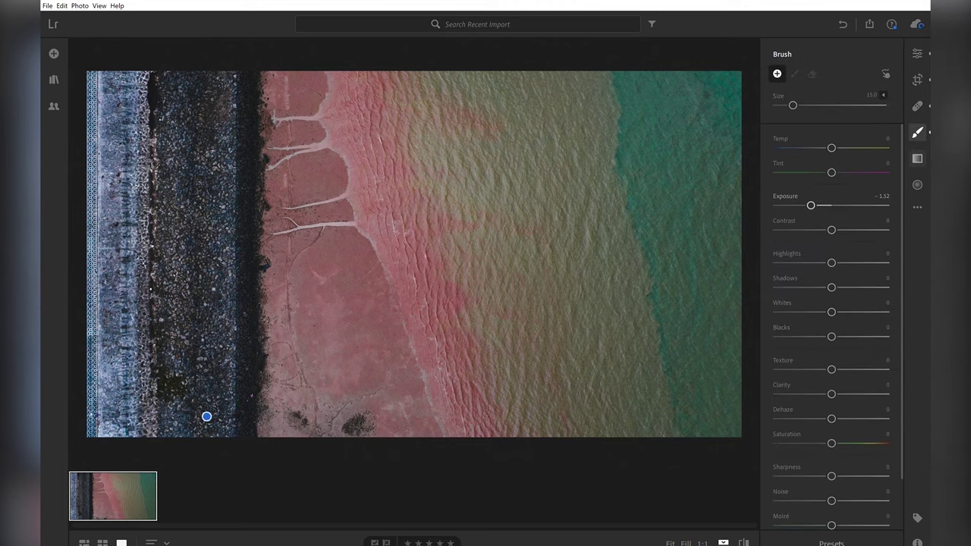
{"action": "key", "text": "l"}
{"action": "left_click_drag", "start_coordinate": [428, 266], "coordinate": [662, 266]}
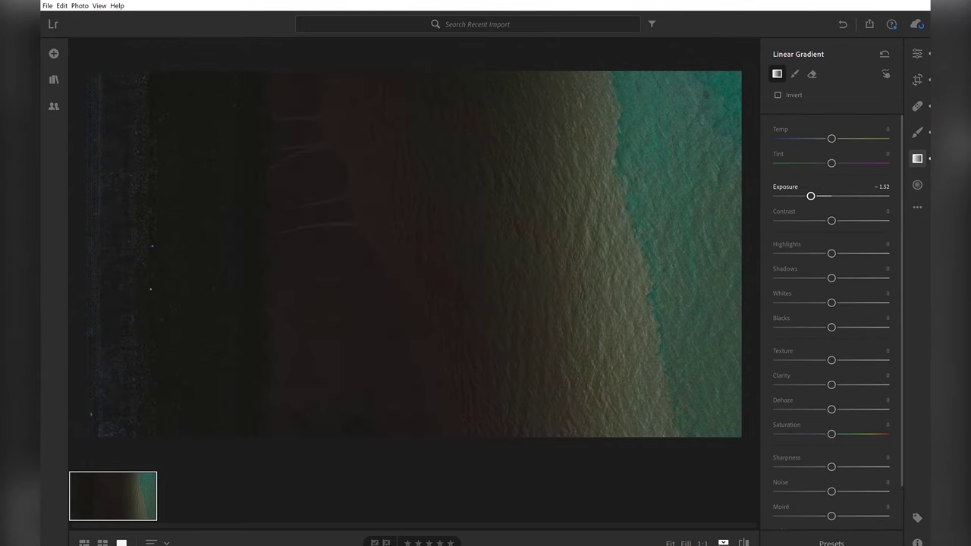
{"action": "mouse_move", "coordinate": [810, 195]}
{"action": "left_mouse_down"}
{"action": "mouse_move", "coordinate": [821, 196]}
{"action": "mouse_move", "coordinate": [783, 196]}
{"action": "mouse_move", "coordinate": [845, 196]}
{"action": "mouse_move", "coordinate": [828, 195]}
{"action": "left_mouse_up"}
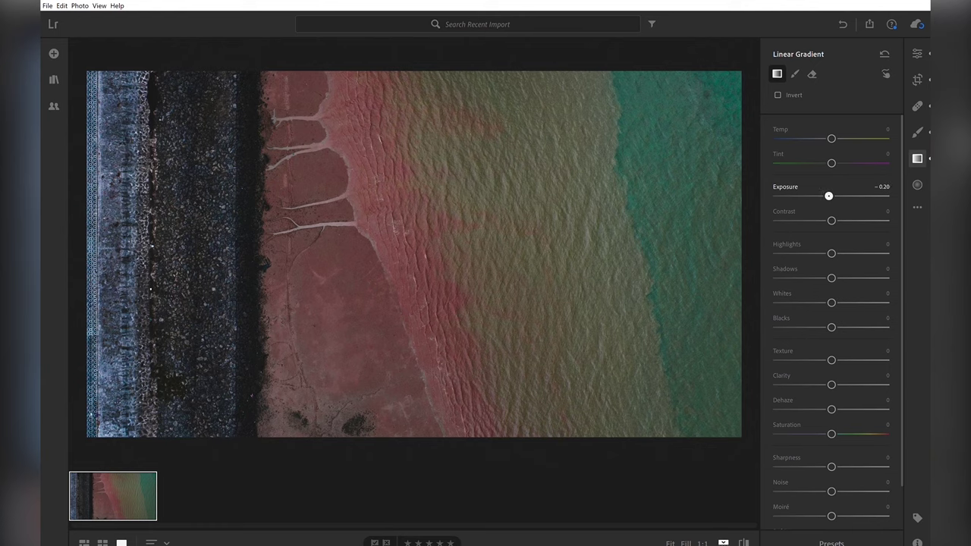
{"action": "left_click_drag", "start_coordinate": [828, 196], "coordinate": [826, 196]}
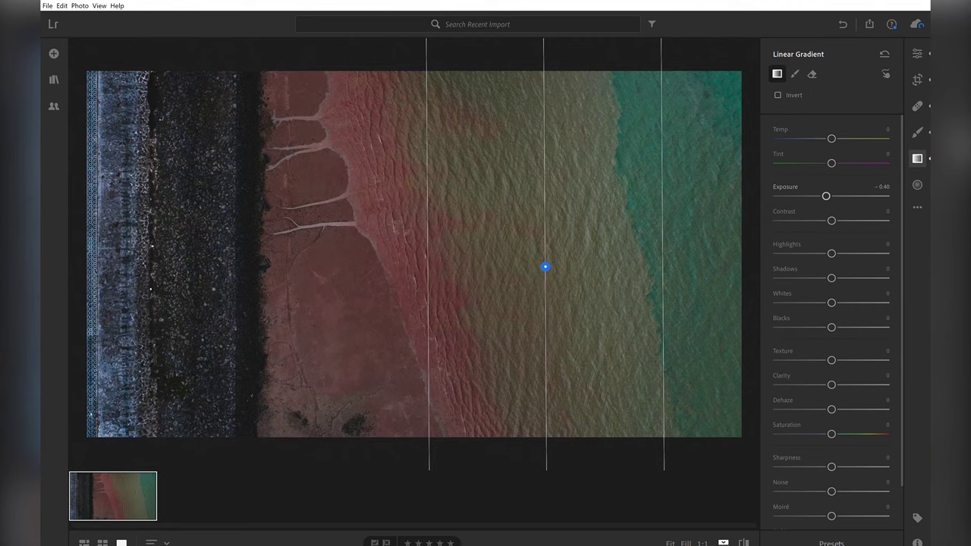
{"action": "left_click_drag", "start_coordinate": [826, 195], "coordinate": [829, 196]}
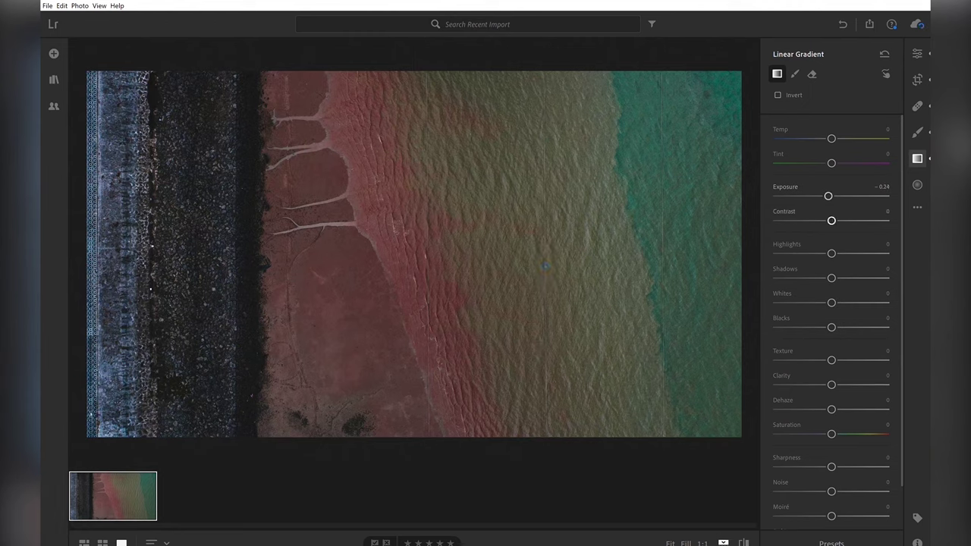
{"action": "left_click_drag", "start_coordinate": [828, 196], "coordinate": [833, 196]}
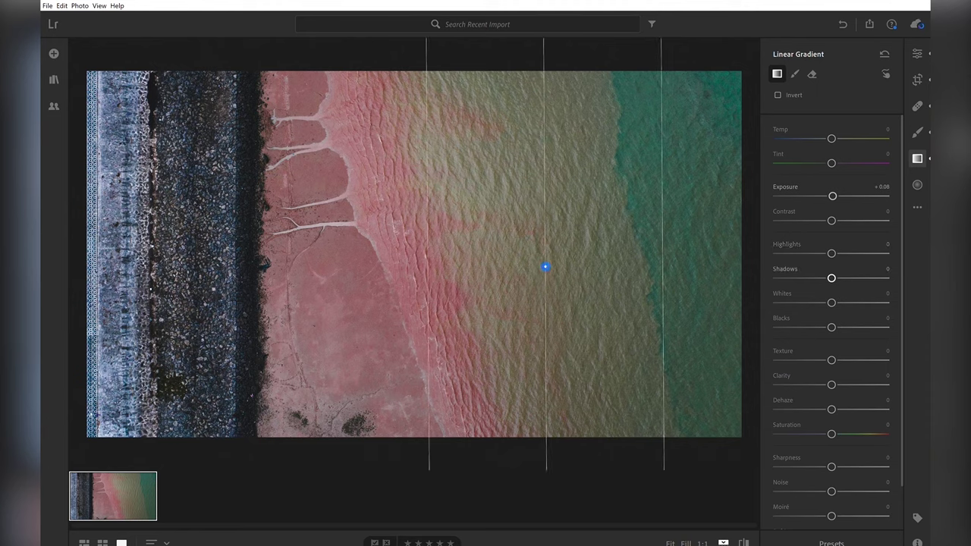
Lower the linear gradient's Highlights to -12 and review its placement over the water
{"action": "left_click_drag", "start_coordinate": [832, 254], "coordinate": [819, 253]}
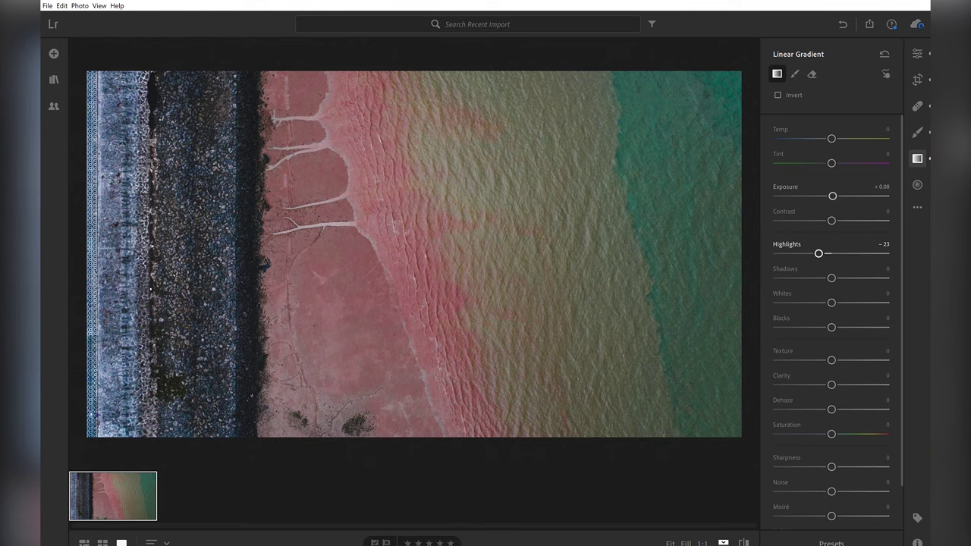
{"action": "left_click_drag", "start_coordinate": [819, 254], "coordinate": [825, 253]}
{"action": "scroll", "coordinate": [831, 409], "scroll_direction": "down", "scroll_amount": 1}
{"action": "scroll", "coordinate": [831, 410], "scroll_direction": "down", "scroll_amount": 1}
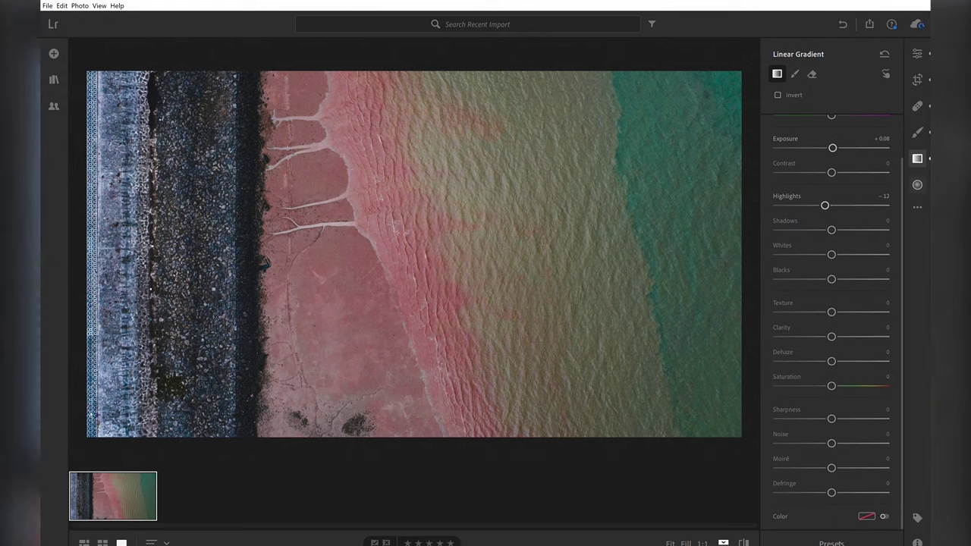
{"action": "left_click_drag", "start_coordinate": [663, 267], "coordinate": [429, 267]}
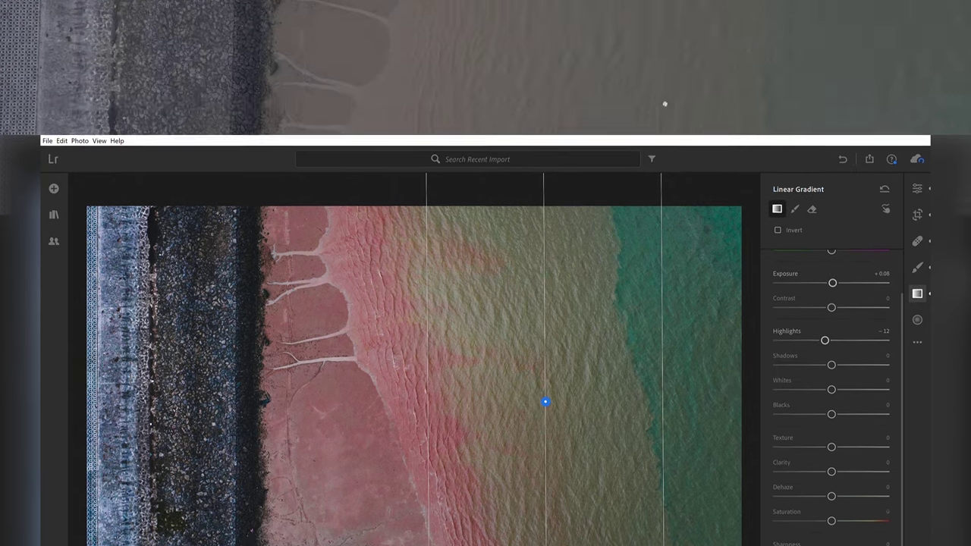